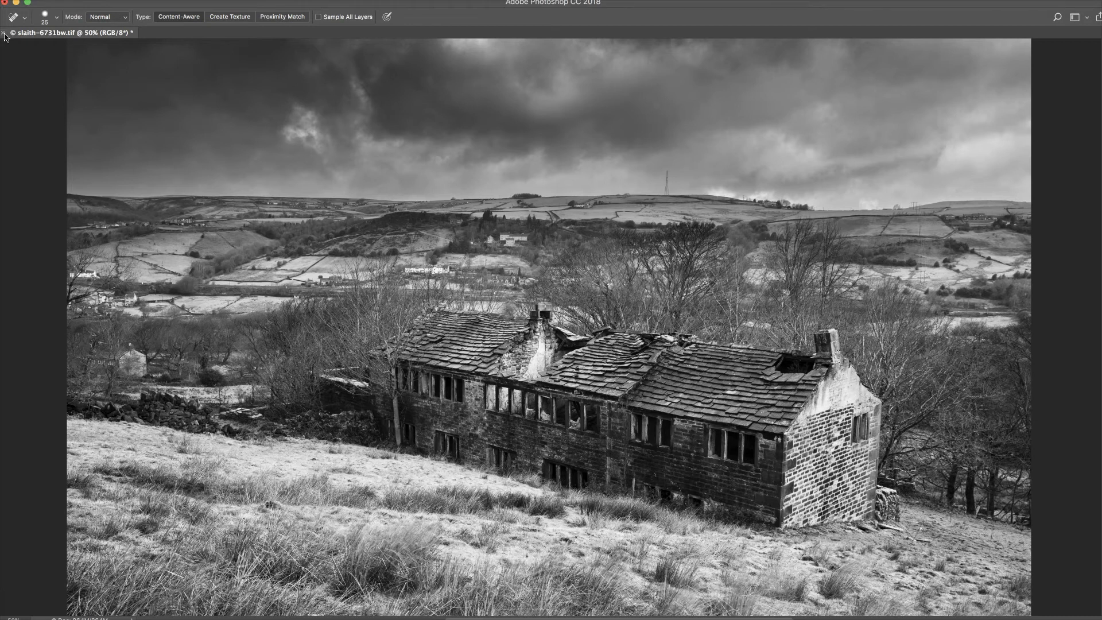
Close slaith-6731bw.tif without saving its changes
left_click(4, 33)
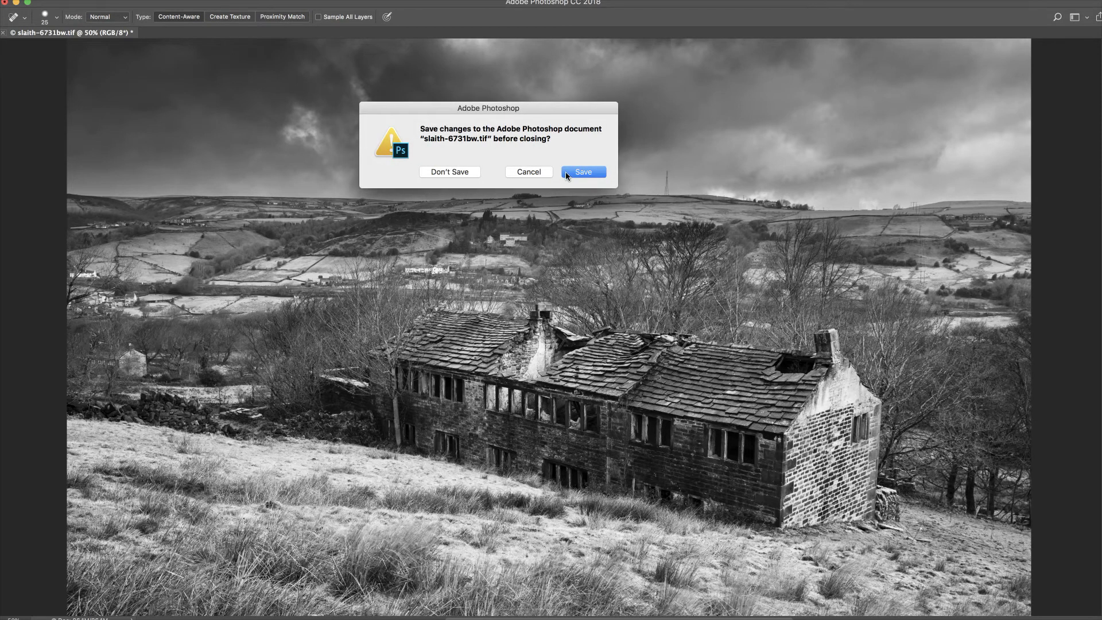
left_click(441, 173)
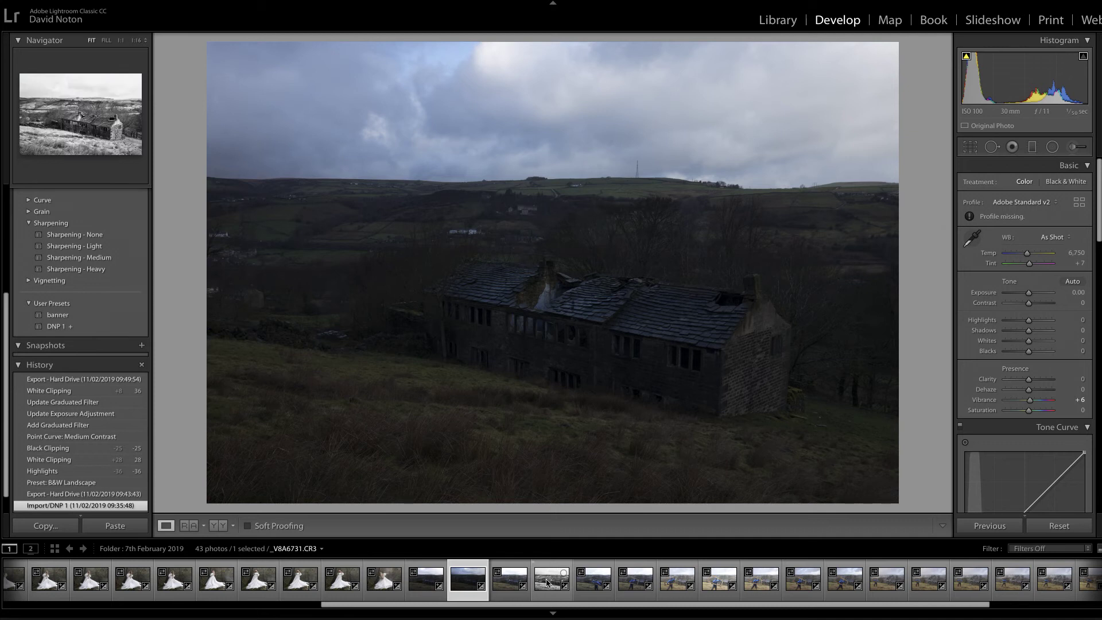
In Lightroom Classic, select the black-and-white farmhouse photo _V8A6731.CR3 and revert it to its Import/DNP 1 history state
left_click(548, 585)
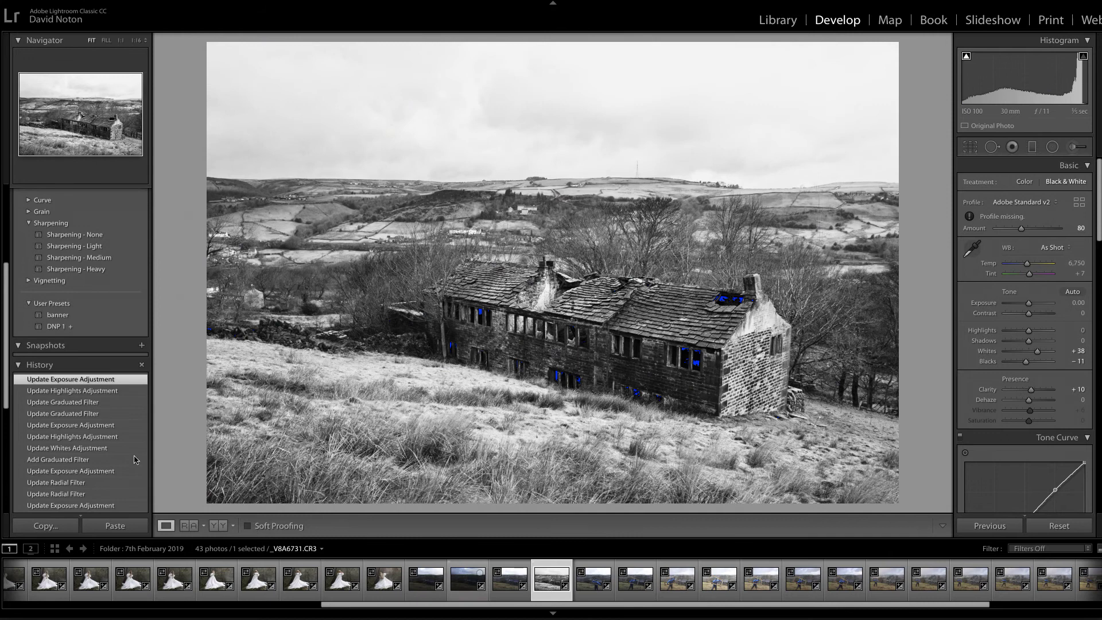
scroll(79, 446, "down", 8)
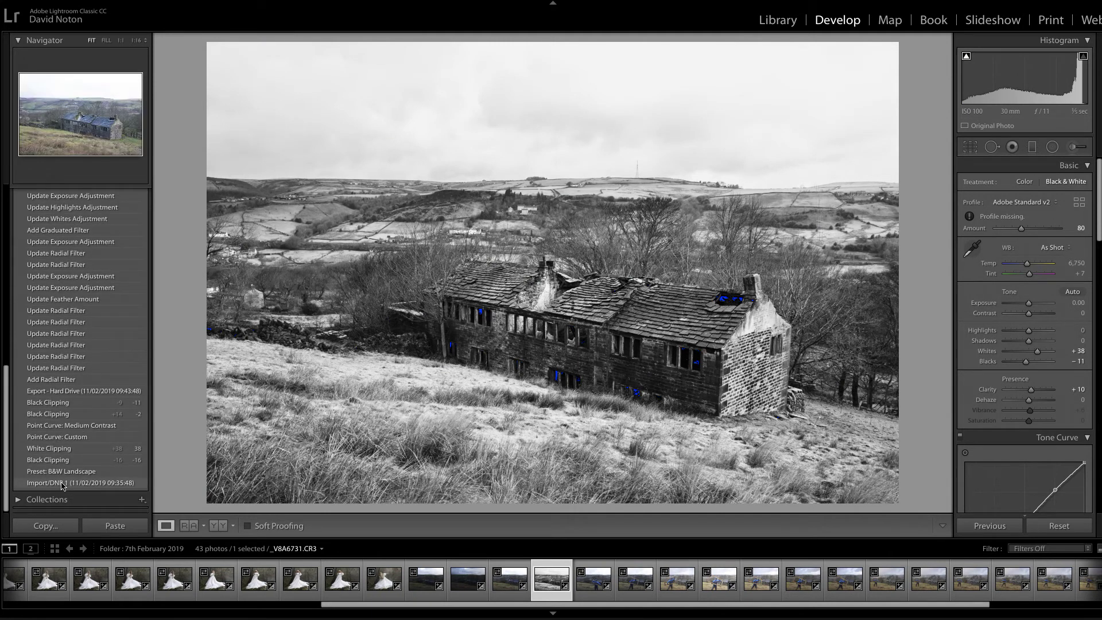
left_click(63, 483)
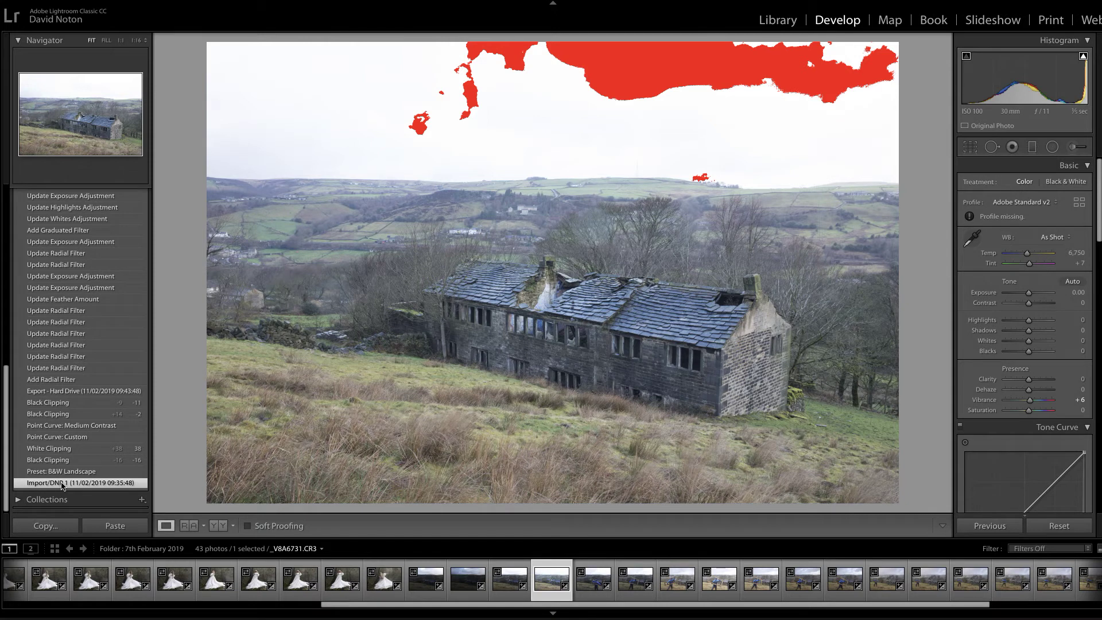
View the darker exposure _V8A6729.CR3, then return to _V8A6731.CR3 and apply the B&W Landscape preset
left_click(465, 579)
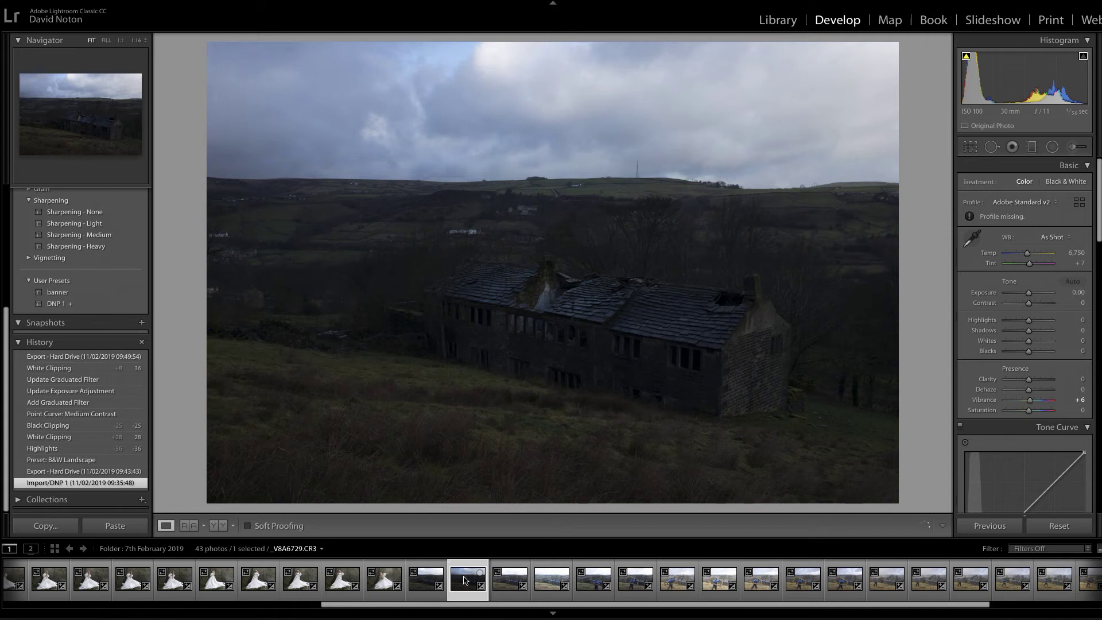
left_click(560, 585)
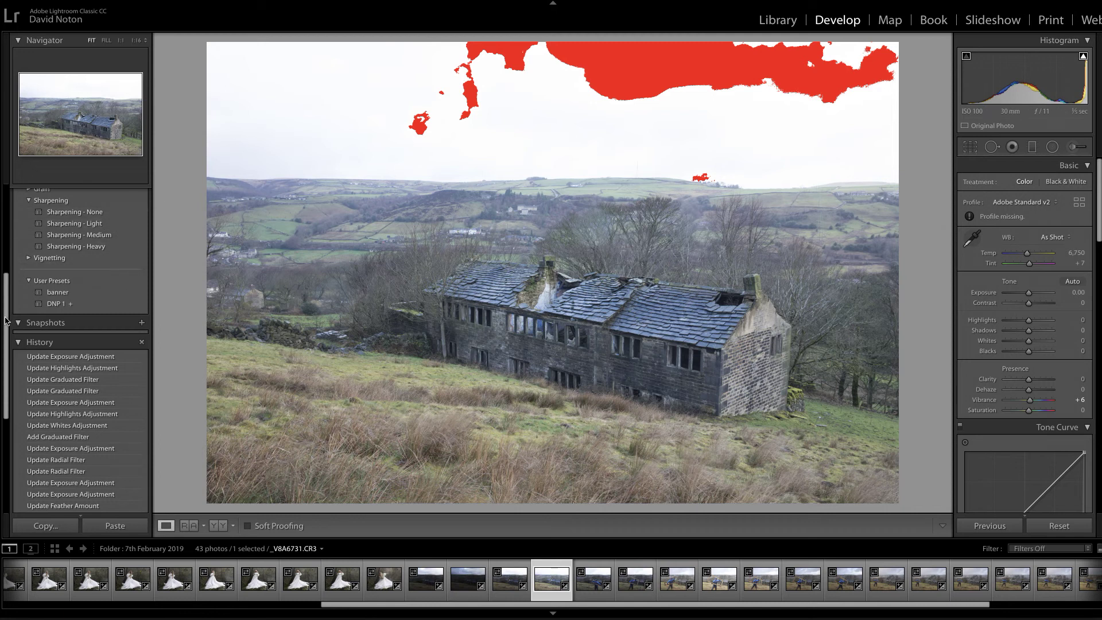
left_click_drag(6, 320, 4, 223)
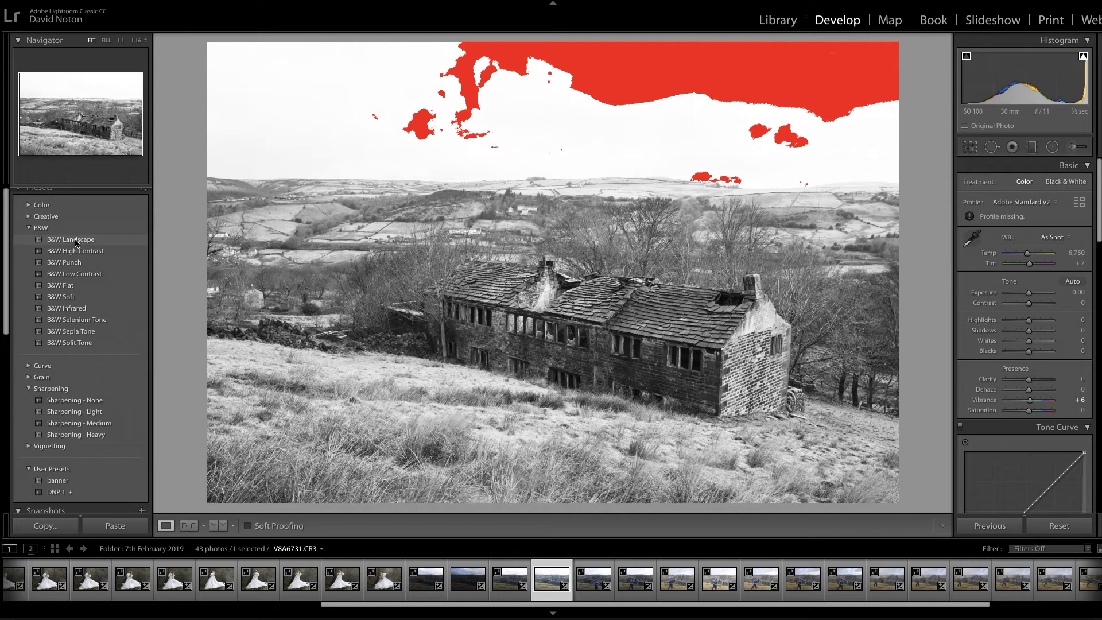
left_click(76, 241)
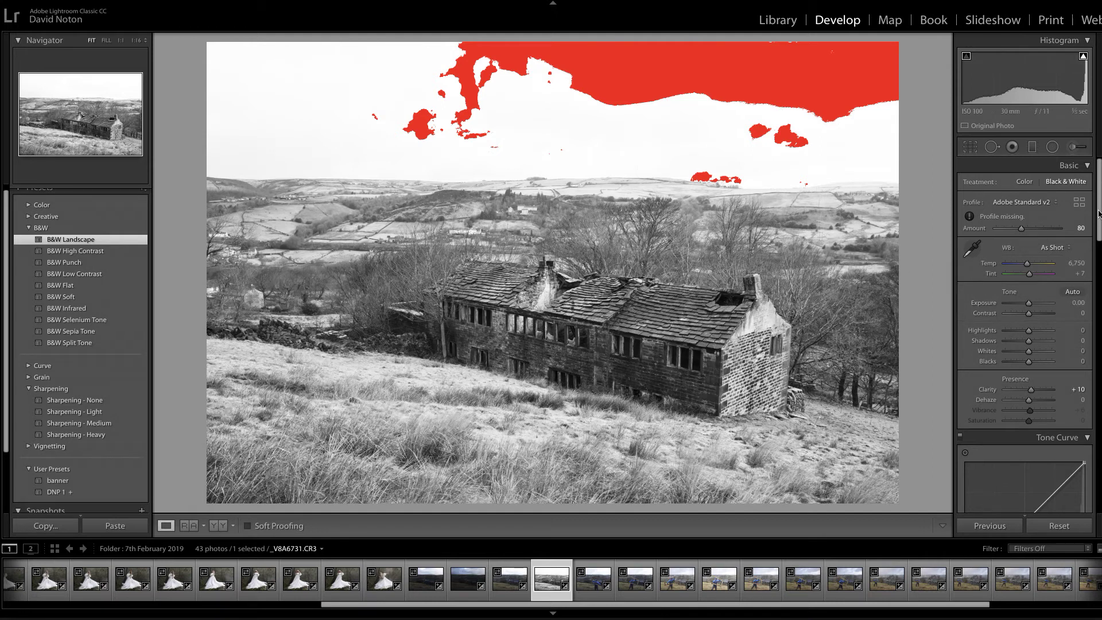
Set the RGB point curve of the farmhouse photo to Medium Contrast
scroll(1021, 287, "down", 6)
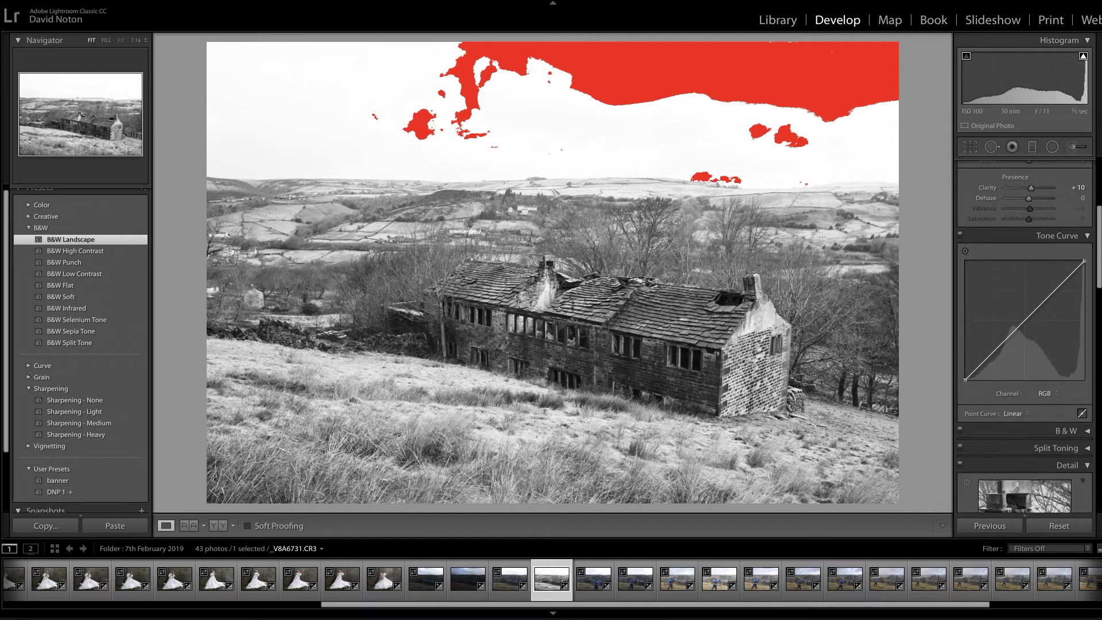
scroll(1088, 333, "up", 2)
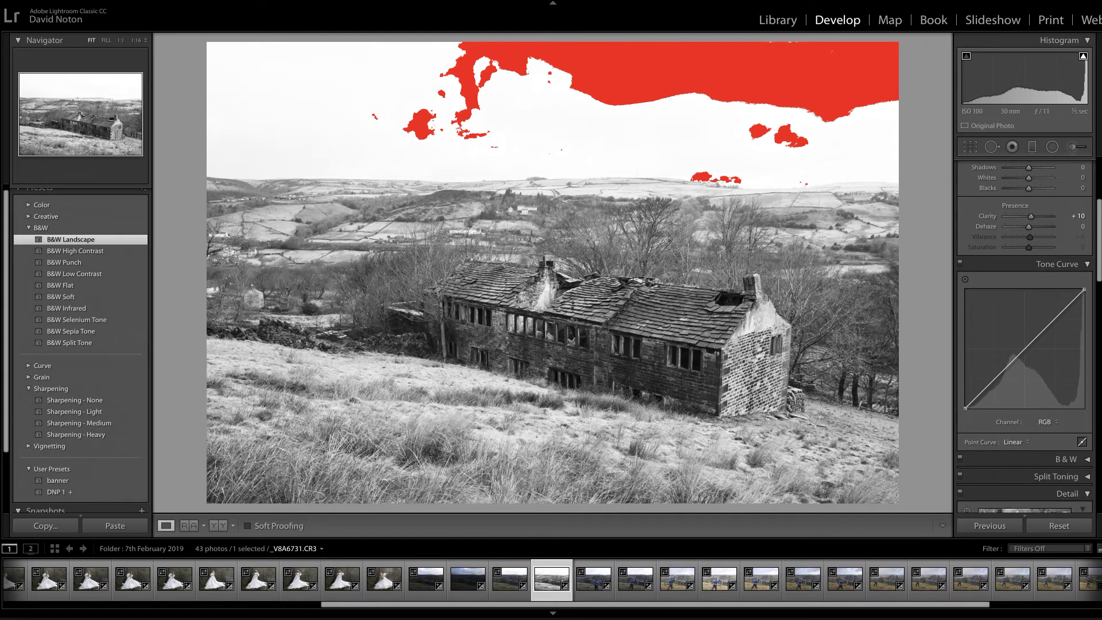
left_click(1059, 425)
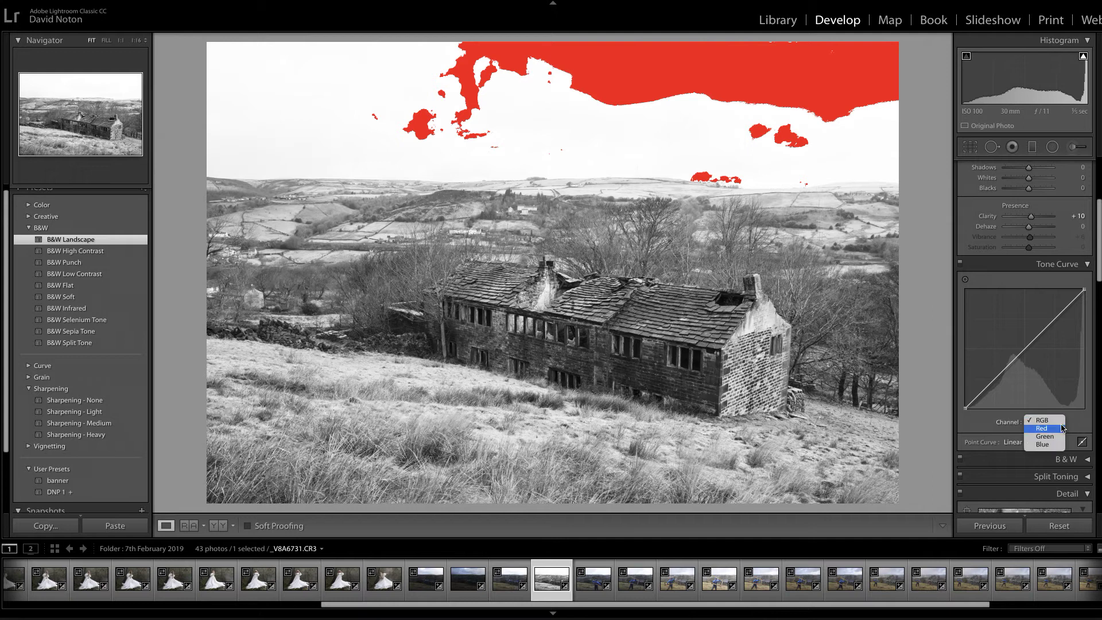
left_click(1079, 426)
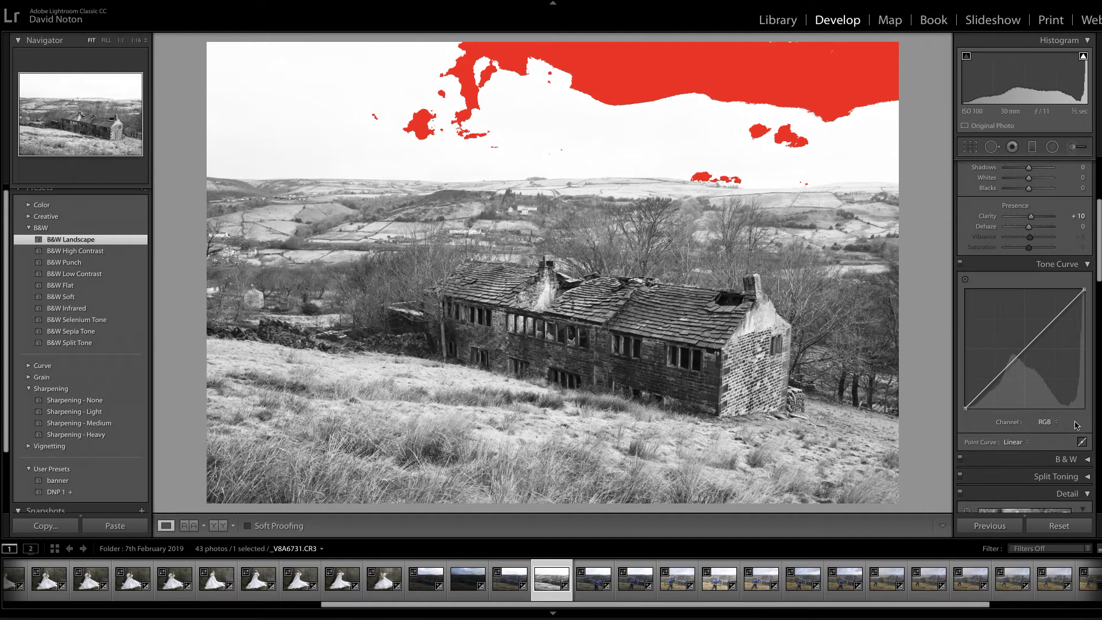
left_click(1028, 444)
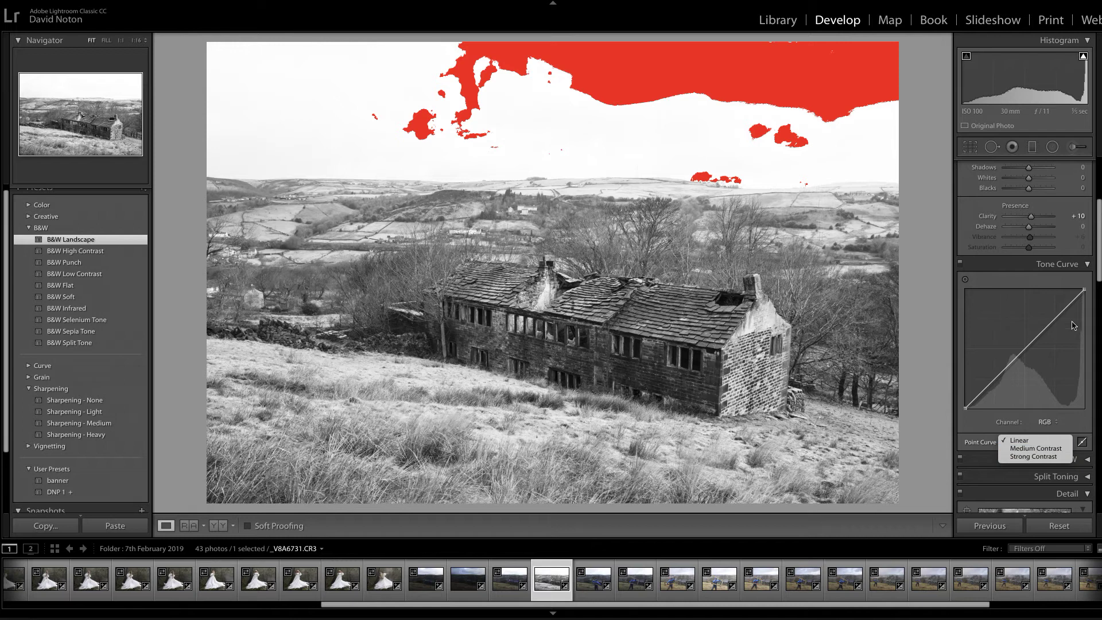
left_click(1027, 451)
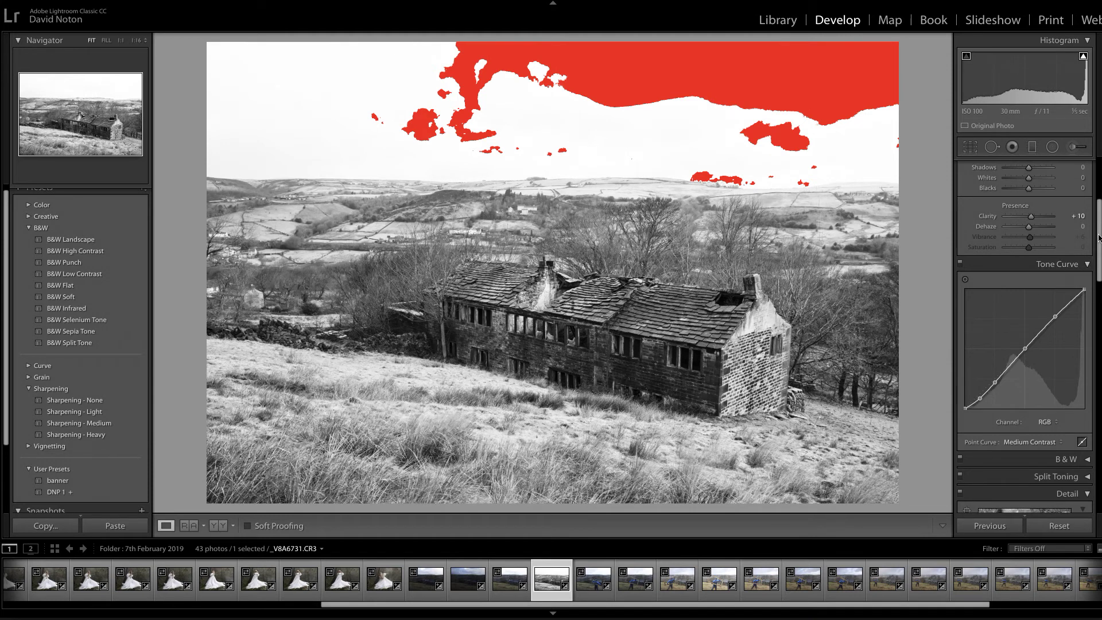
Set the farmhouse photo's Whites to +43 and Blacks to −23 using the clipping preview
left_click_drag(1099, 237, 1099, 228)
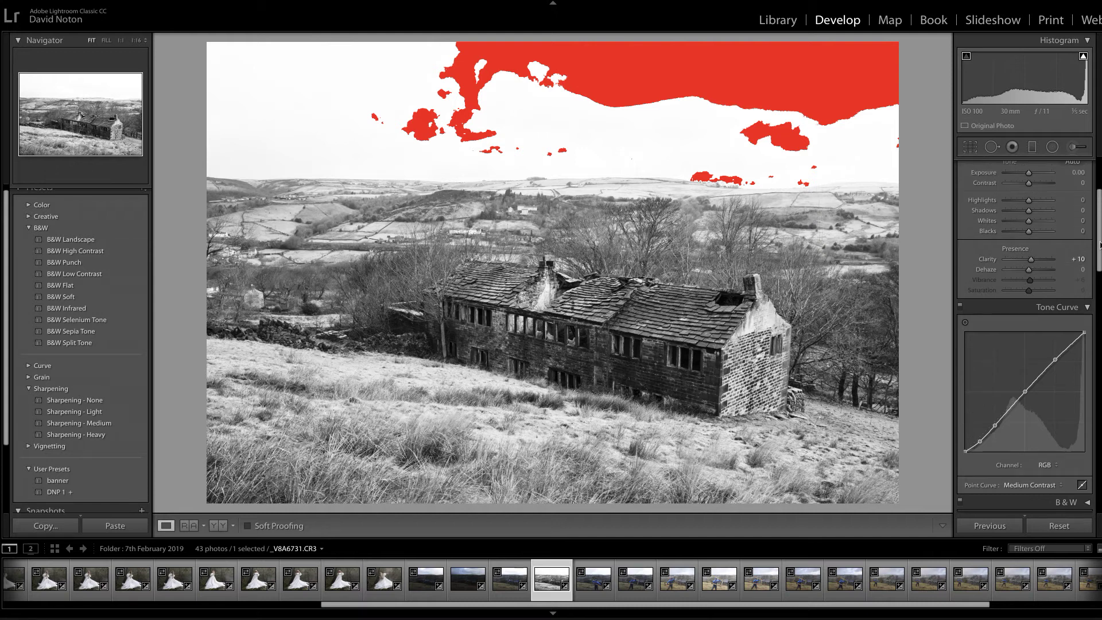
scroll(1099, 245, "up", 3)
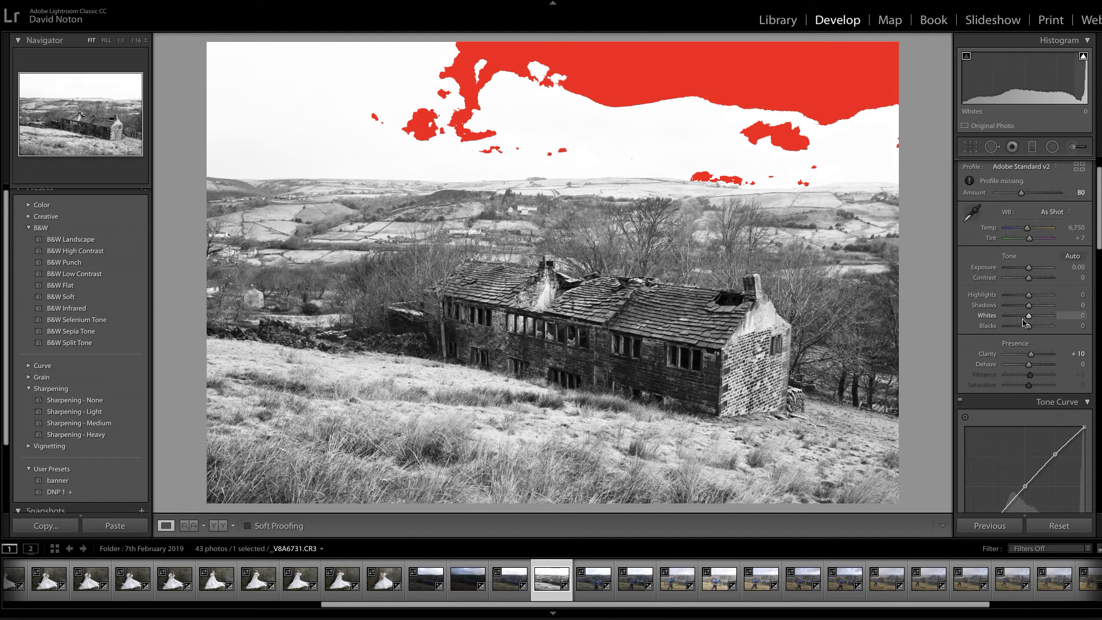
key("alt")
left_click_drag(1030, 320, 1041, 319)
left_click_drag(1040, 319, 1039, 319)
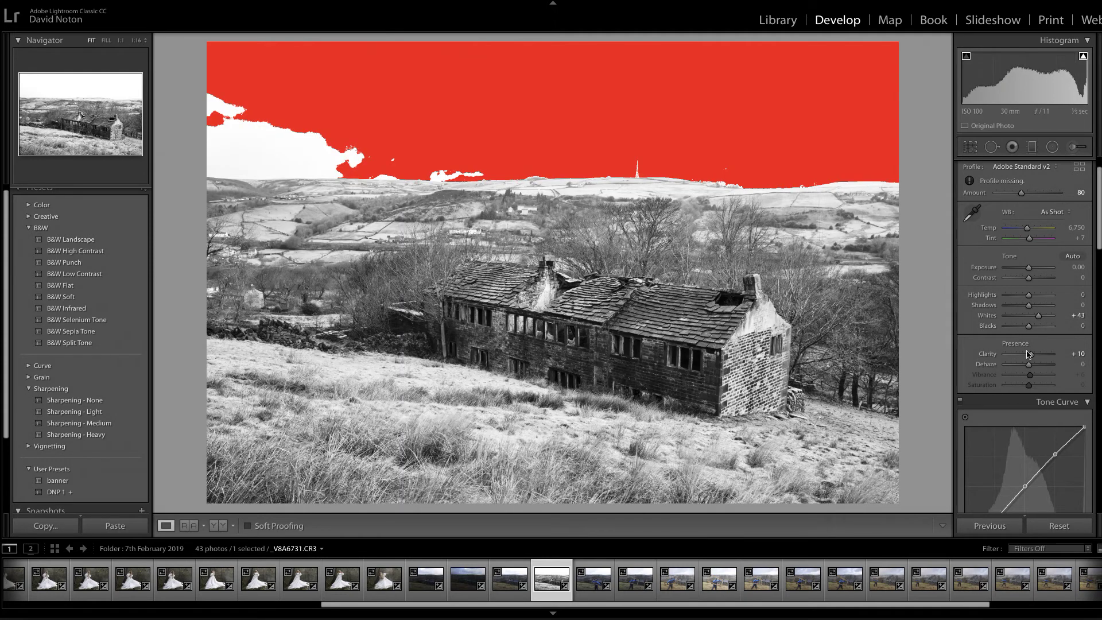
key("alt")
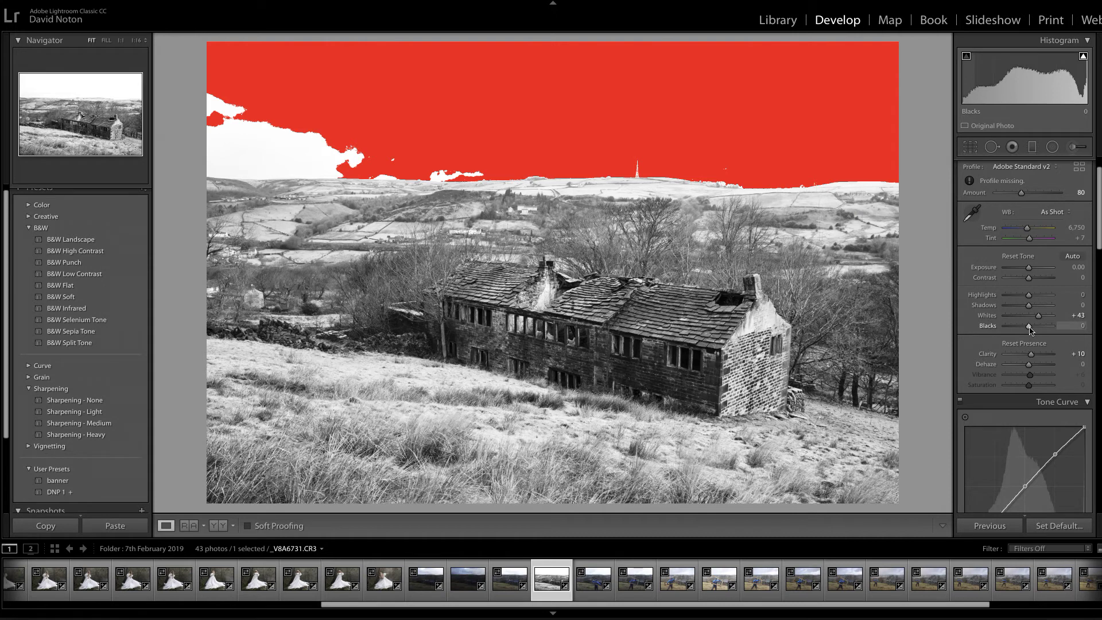
left_click_drag(1028, 327, 1023, 331)
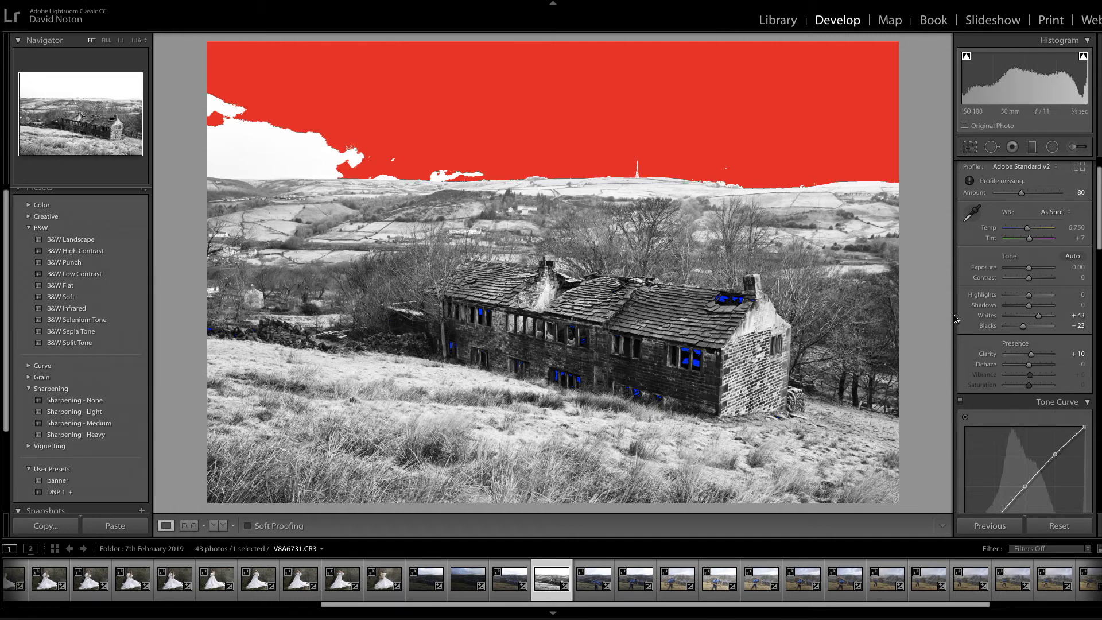
Draw a large radial filter centred on the farmhouse, with its upper edge just above the horizon
left_click(1052, 147)
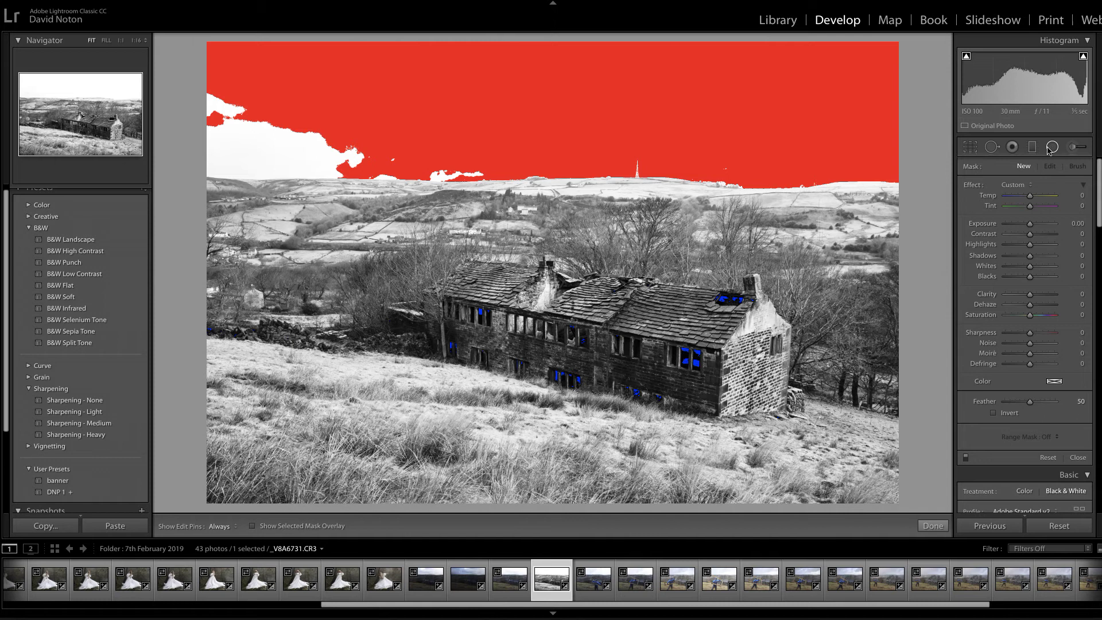
left_click_drag(593, 322, 865, 489)
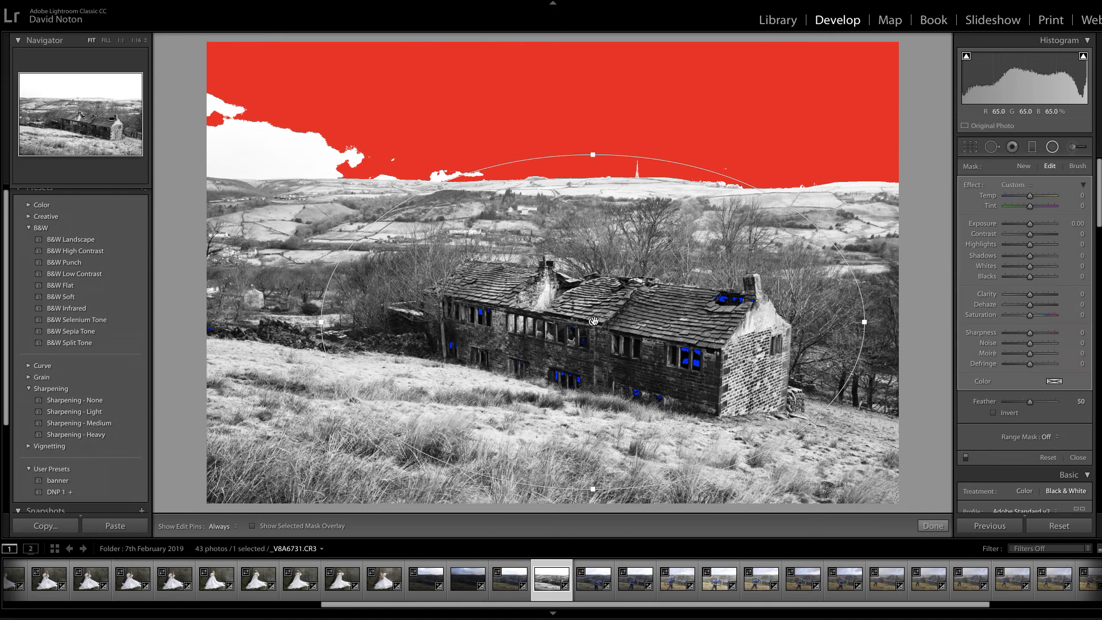
left_click_drag(593, 322, 597, 323)
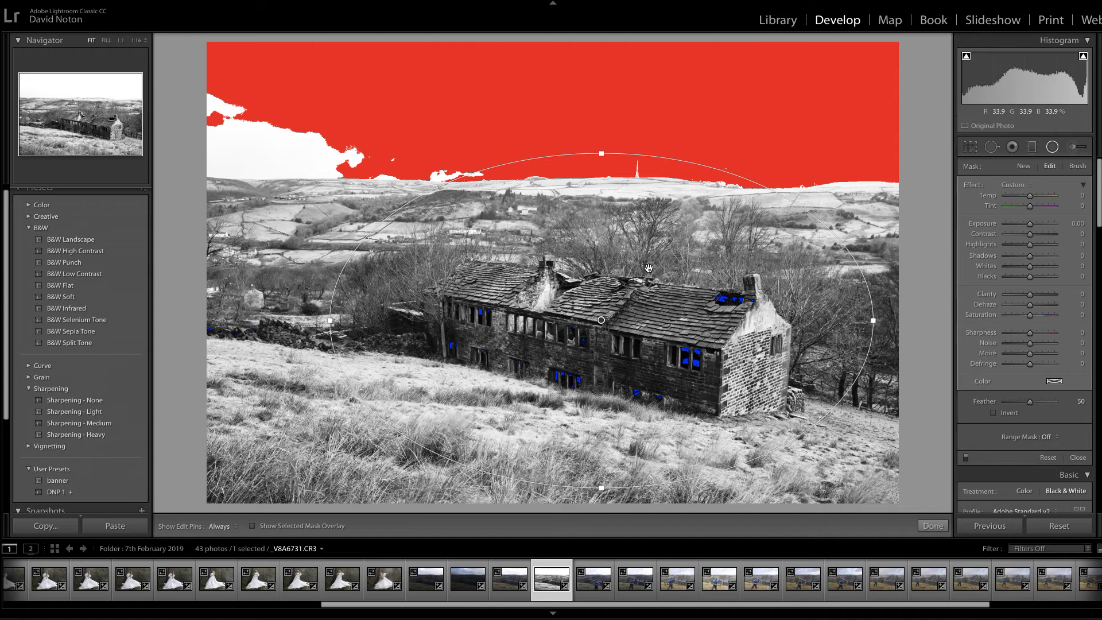
left_click_drag(602, 155, 602, 167)
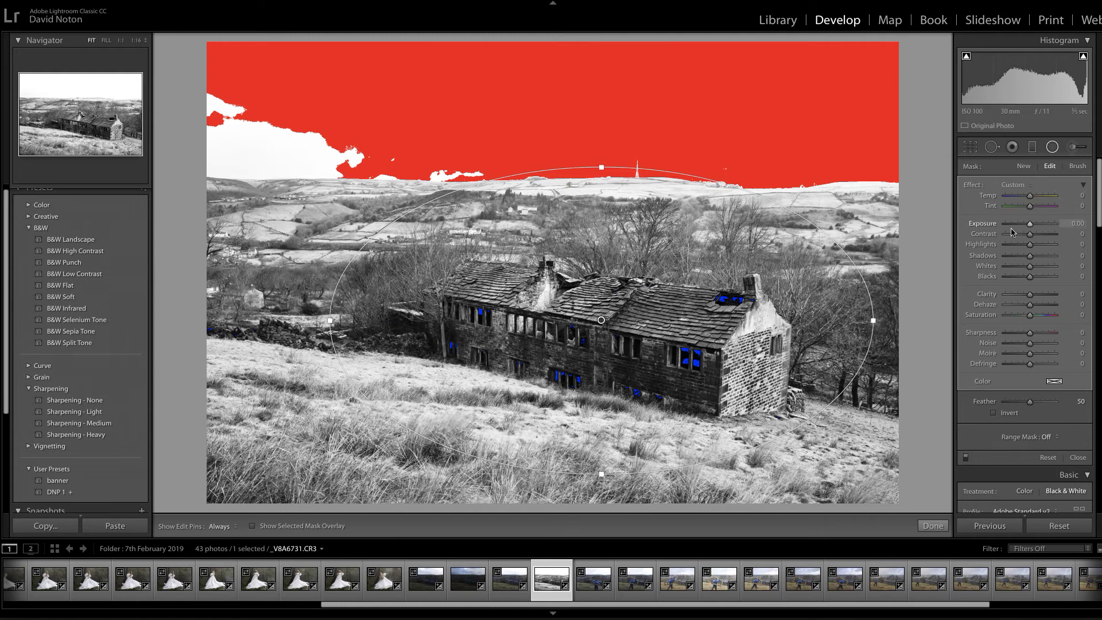
Set the radial filter's Exposure to −0.43 and Feather to 100, and finish editing the filter
left_click_drag(1029, 226, 1028, 227)
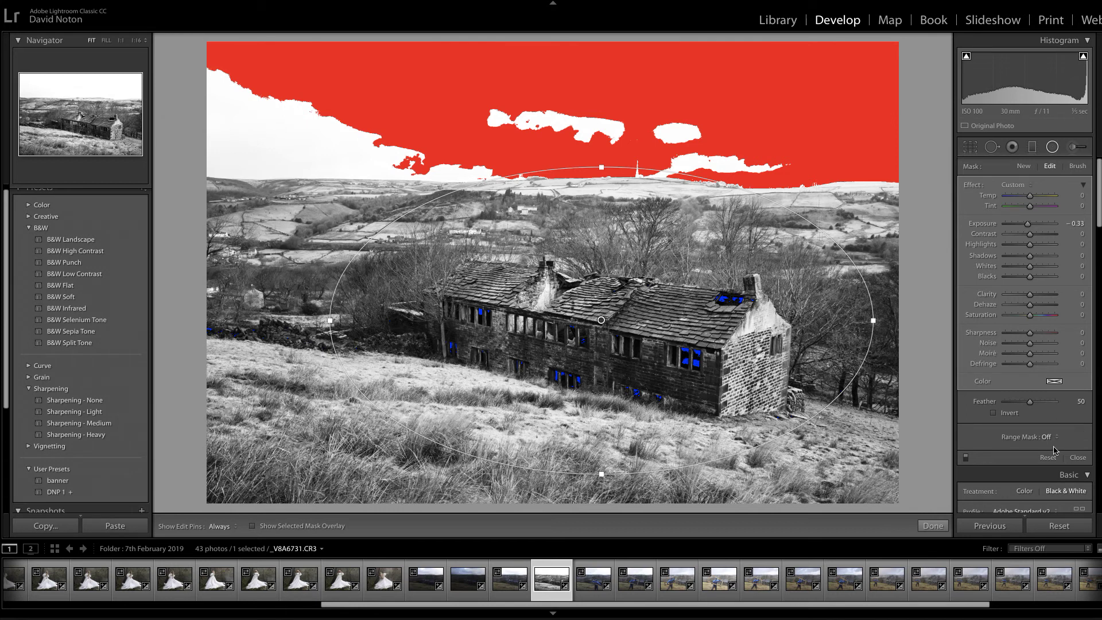
left_click_drag(1029, 404, 1057, 407)
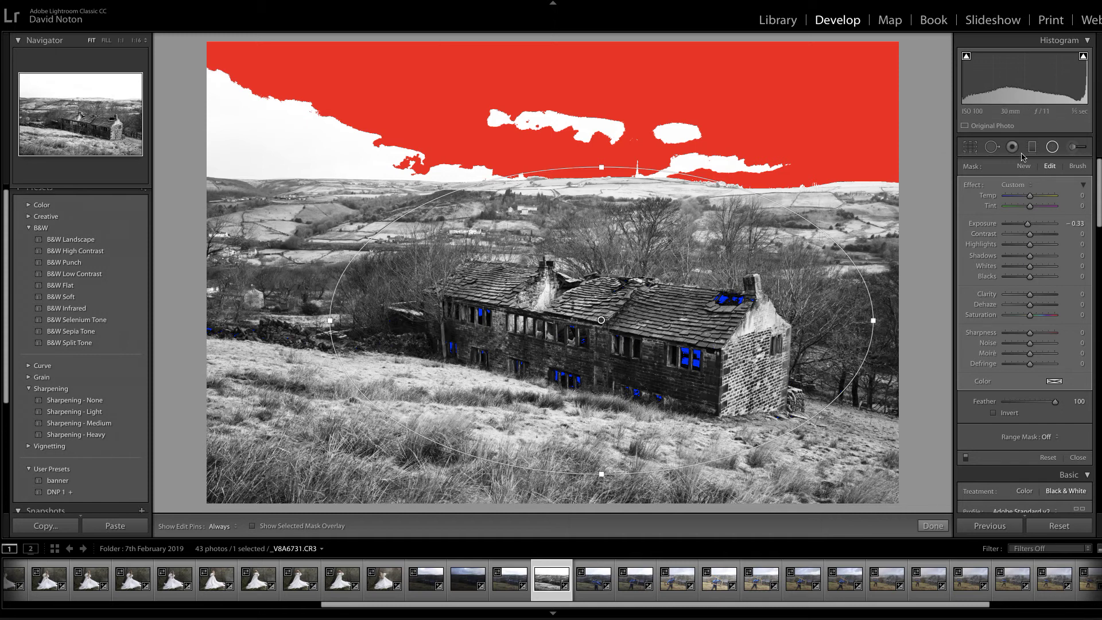
left_click(1080, 225)
key("Down")
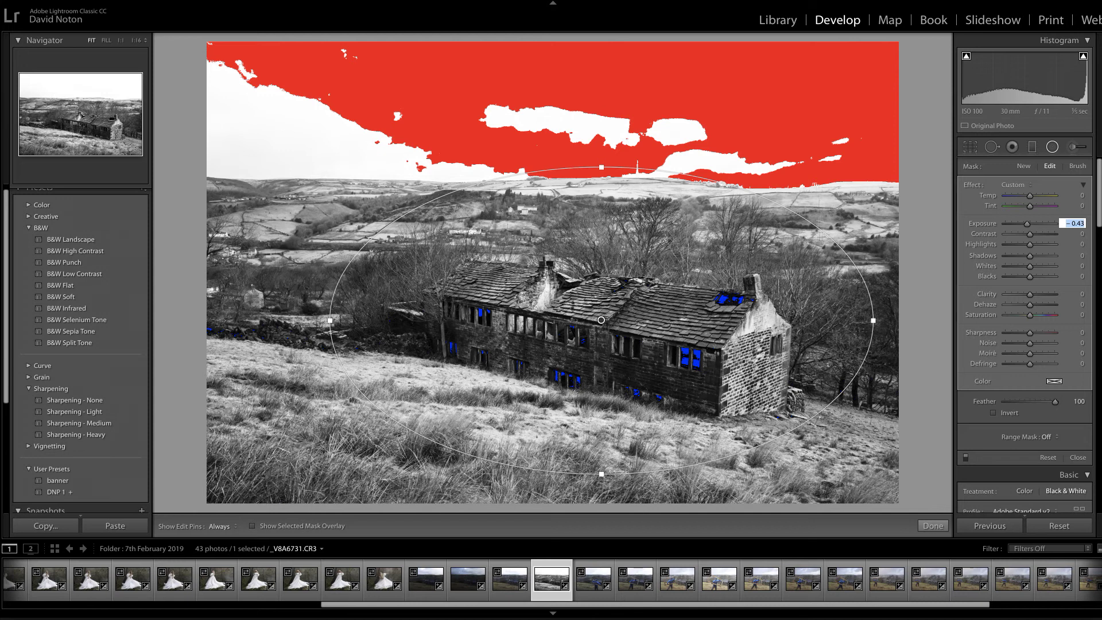
left_click(932, 526)
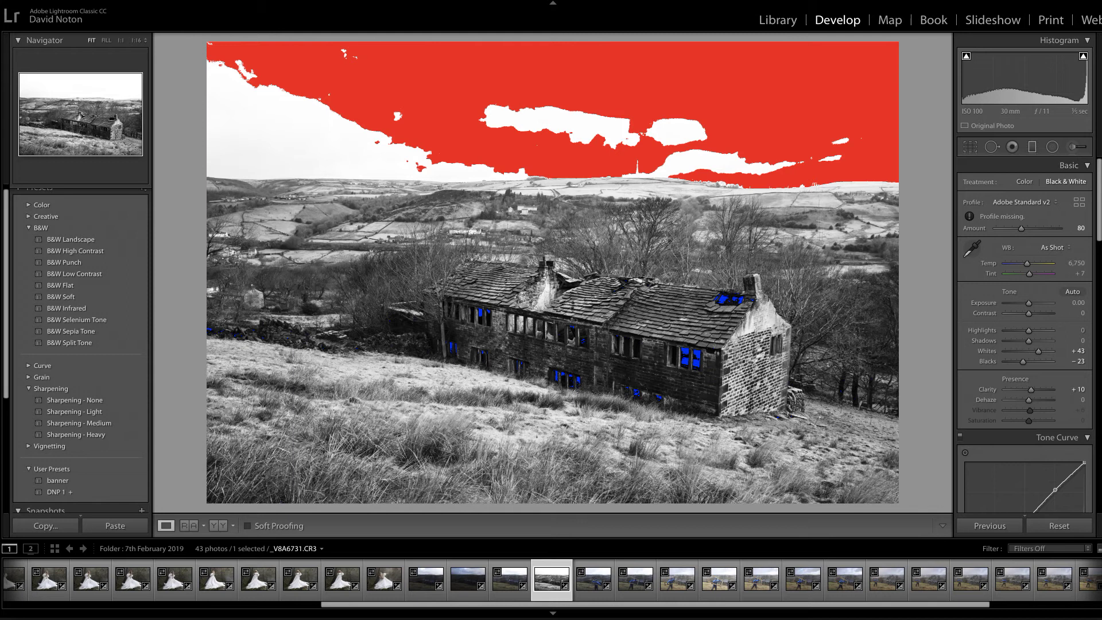
Add a level graduated filter across the hills just below the horizon and set its Exposure to −0.28
left_click(1032, 147)
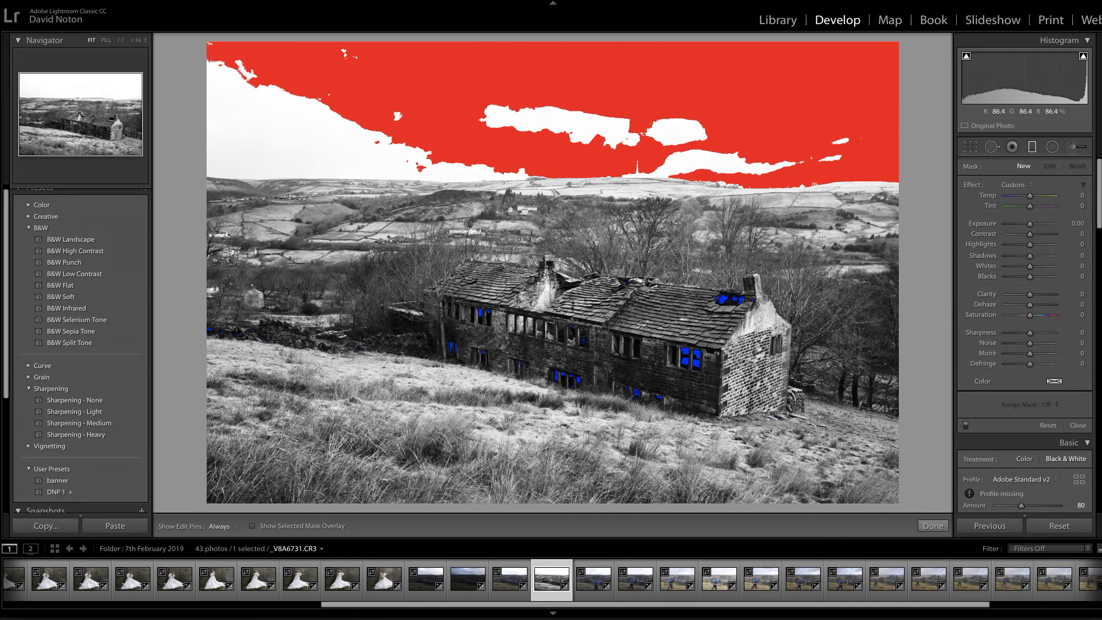
key("shift")
left_click_drag(631, 179, 627, 222)
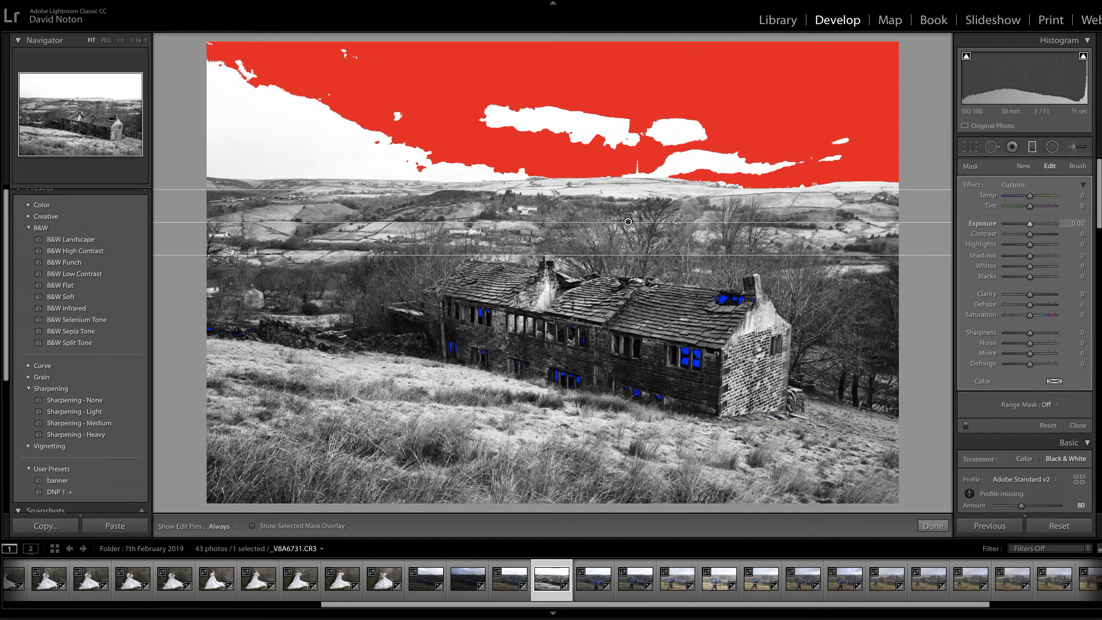
left_click_drag(1030, 224, 1027, 224)
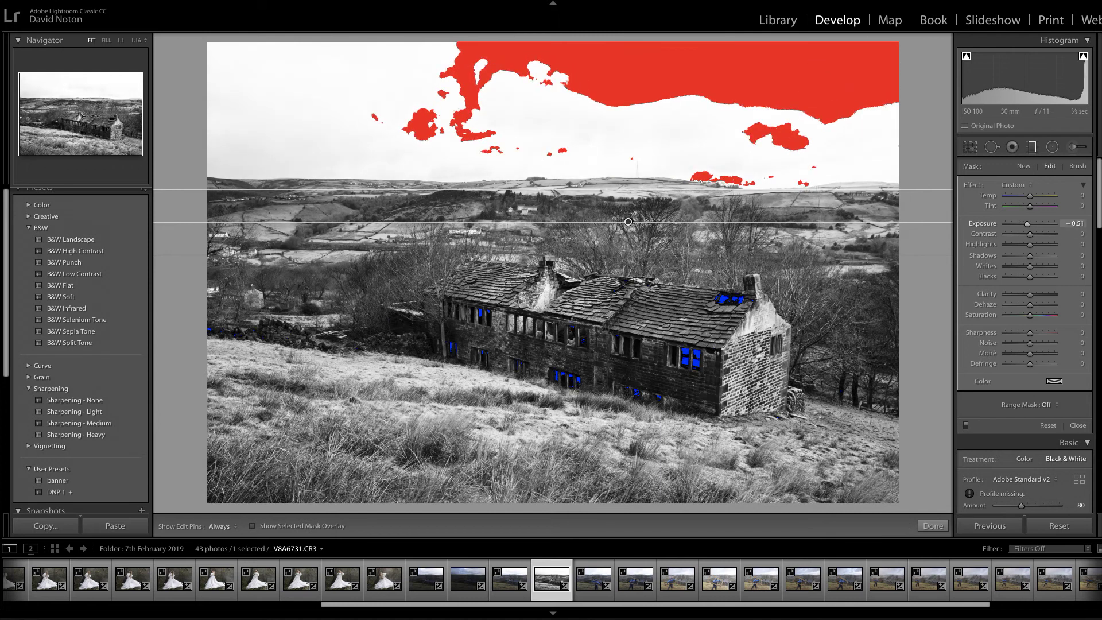
left_click_drag(1027, 224, 1028, 223)
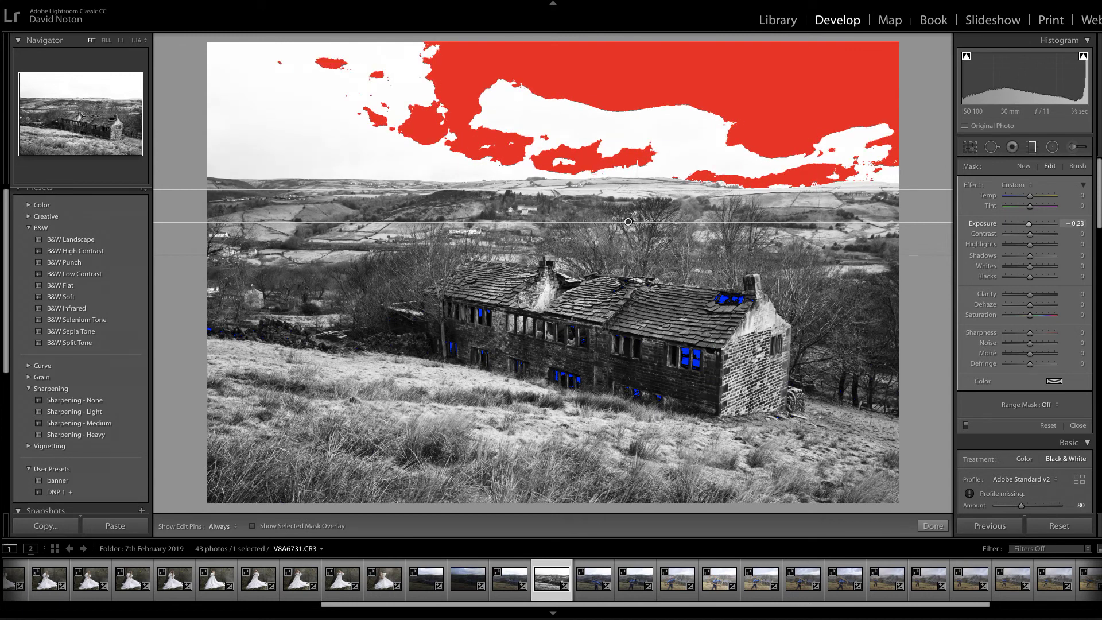
key("Down")
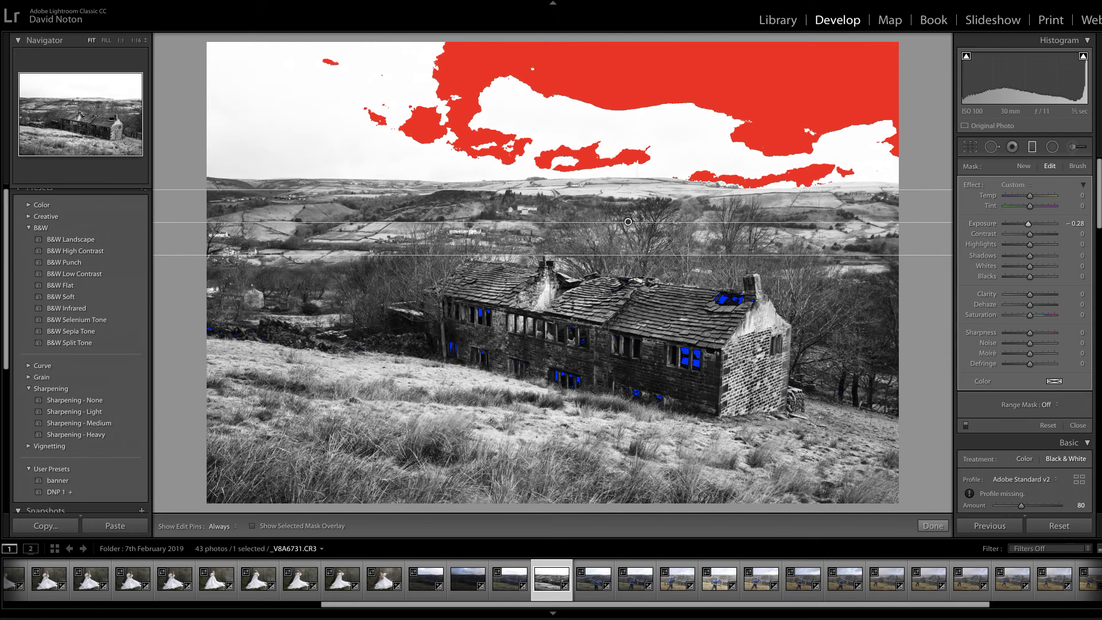
left_click(933, 526)
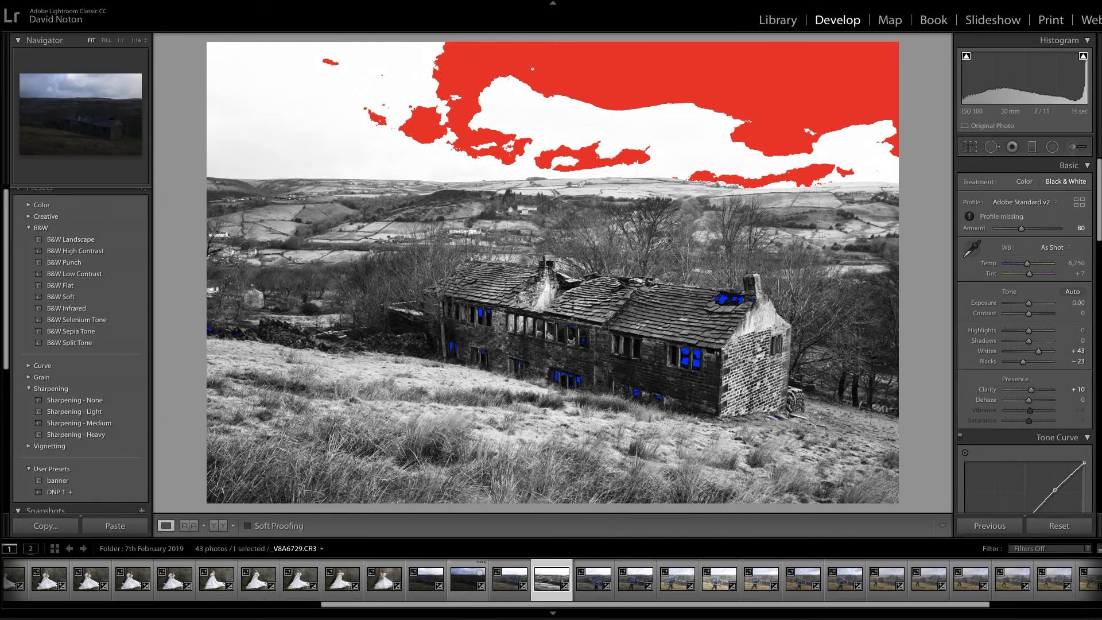
Apply the B&W Landscape preset to the dark farmhouse exposure and set its Blacks to −26 and Whites to +29
left_click(468, 578)
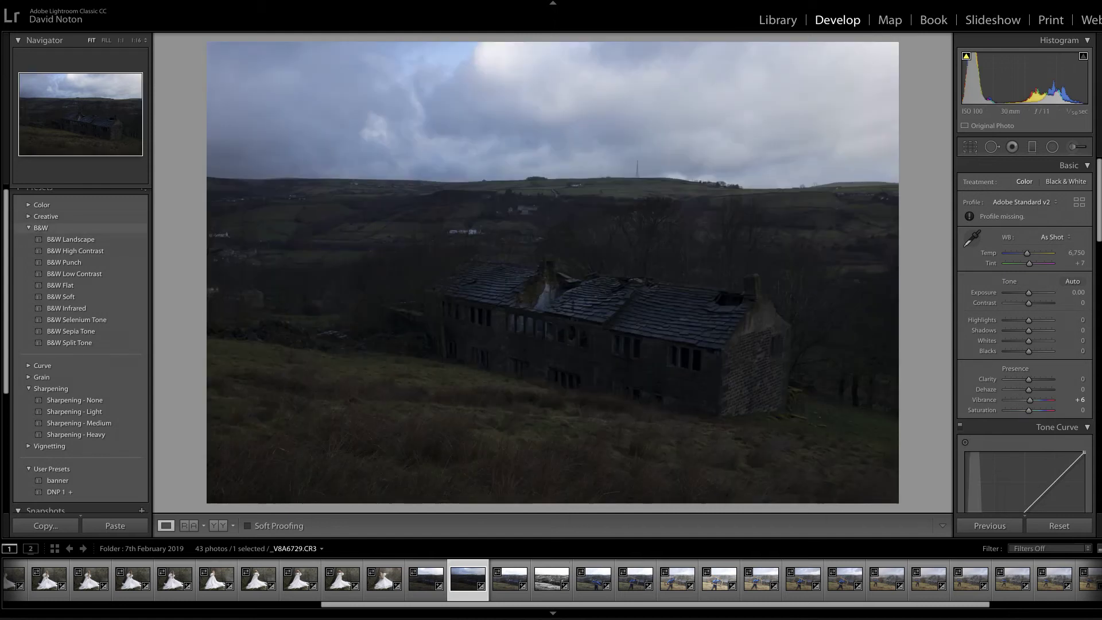
left_click(71, 239)
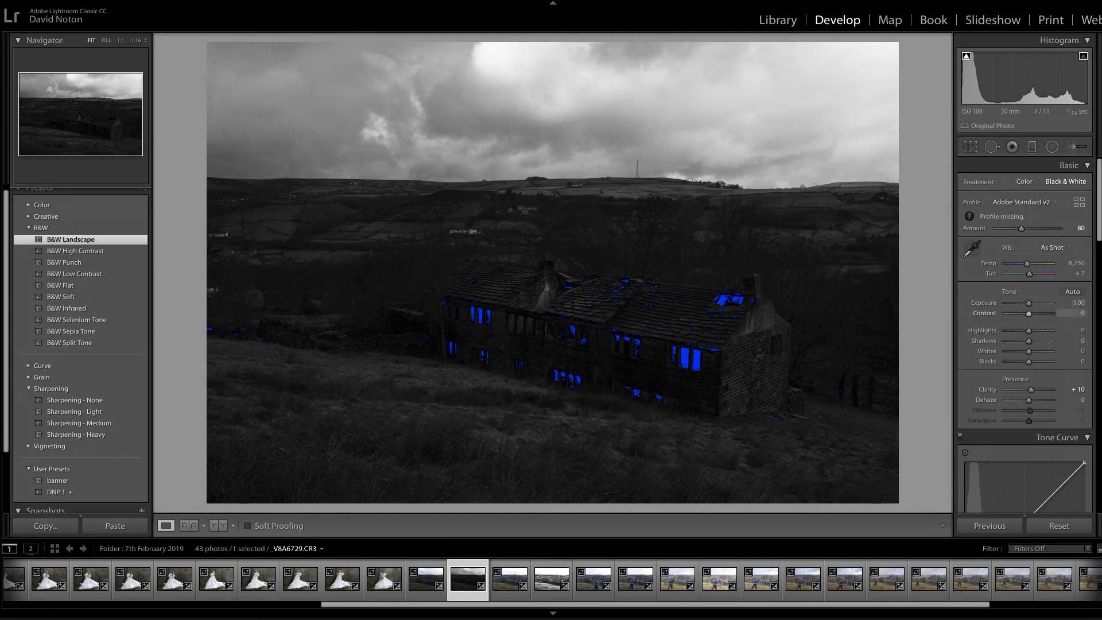
left_click_drag(1029, 361, 1023, 361)
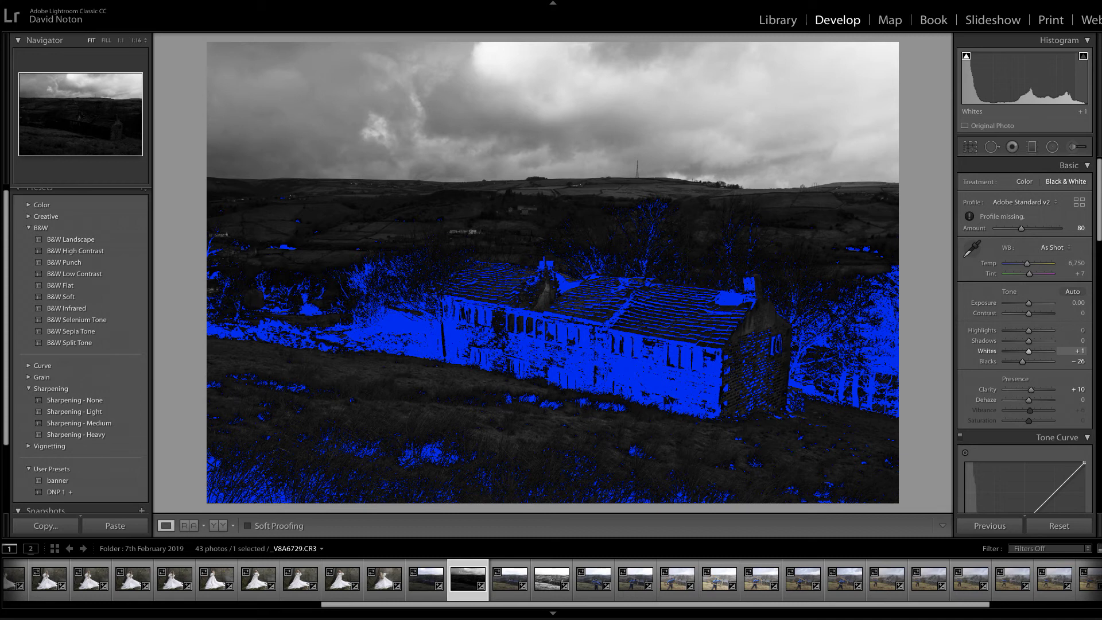
left_click(1028, 351, "alt")
left_click_drag(1031, 351, 1035, 350)
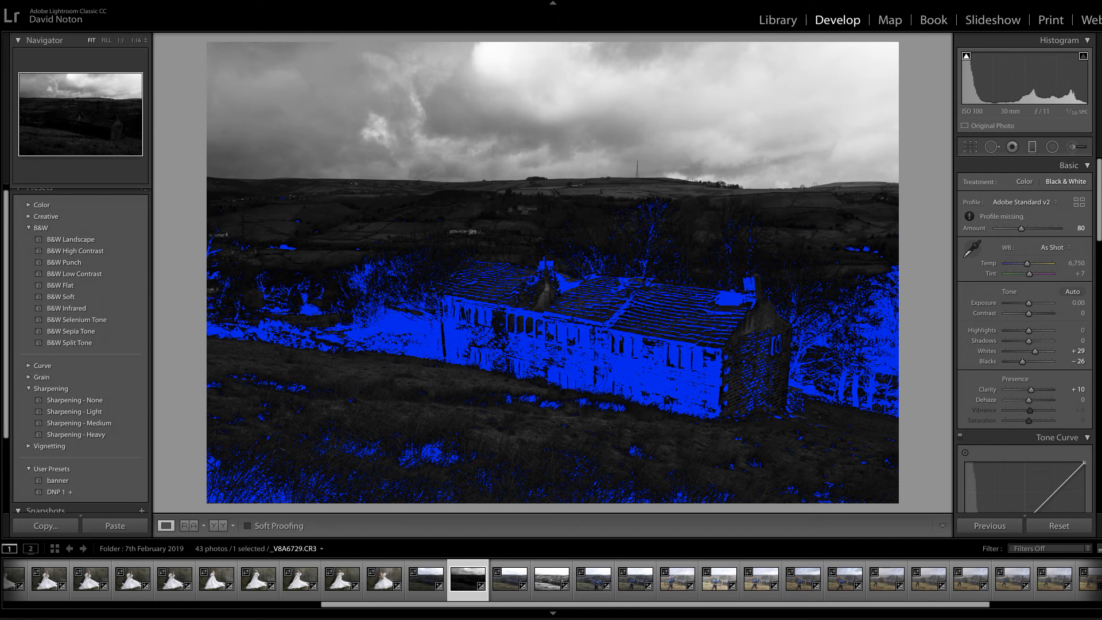
Add a level graduated filter across the sky, with its lower edge just above the horizon
key("m")
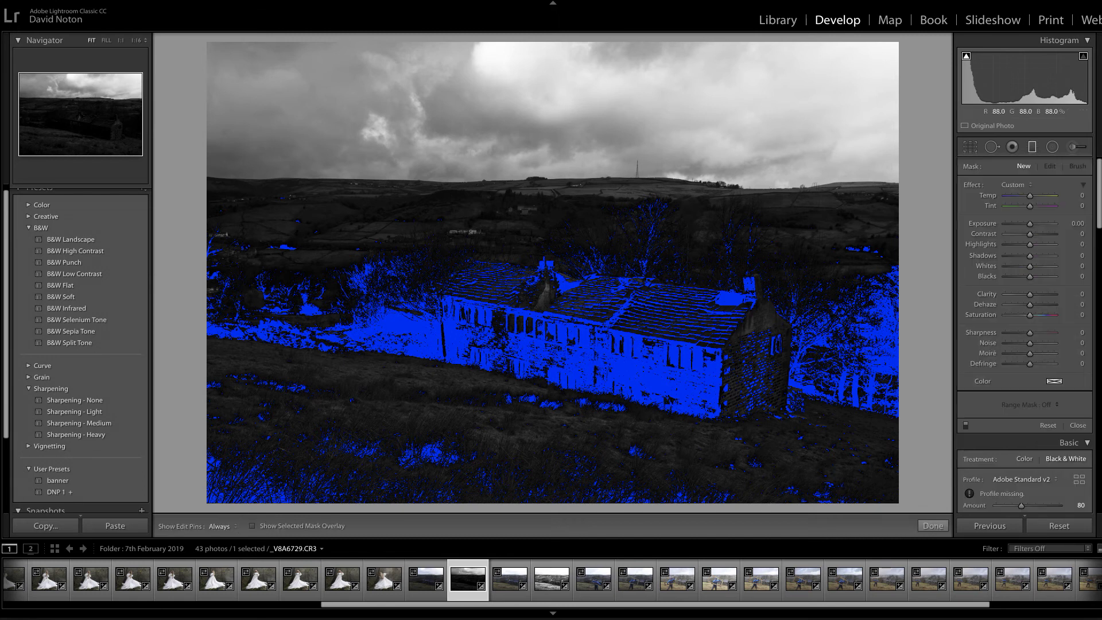
key("shift")
left_click_drag(562, 46, 561, 131)
left_click_drag(562, 88, 570, 125)
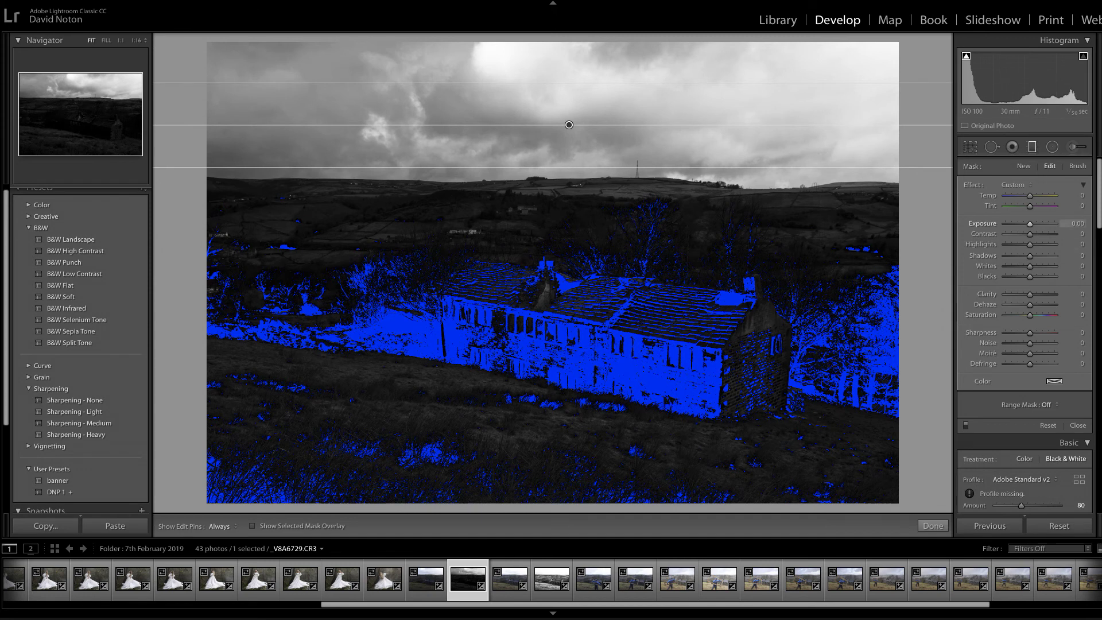
Set the sky filter's Exposure to −0.96, extend its upper edge slightly higher, and finish editing the filter
left_click_drag(1029, 224, 1025, 224)
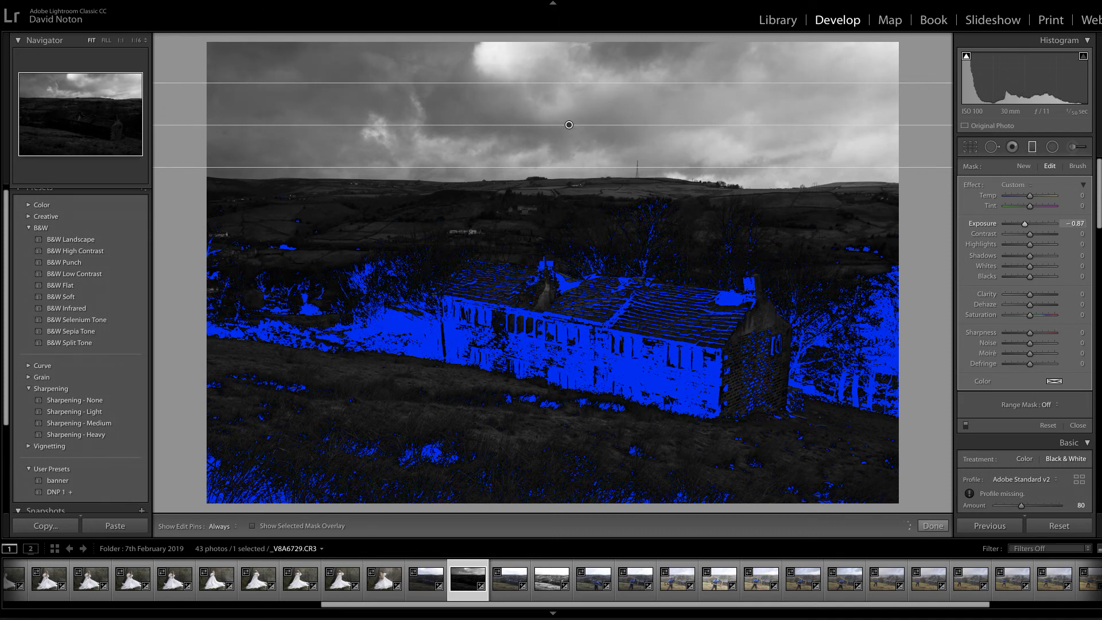
left_click_drag(1024, 224, 1023, 224)
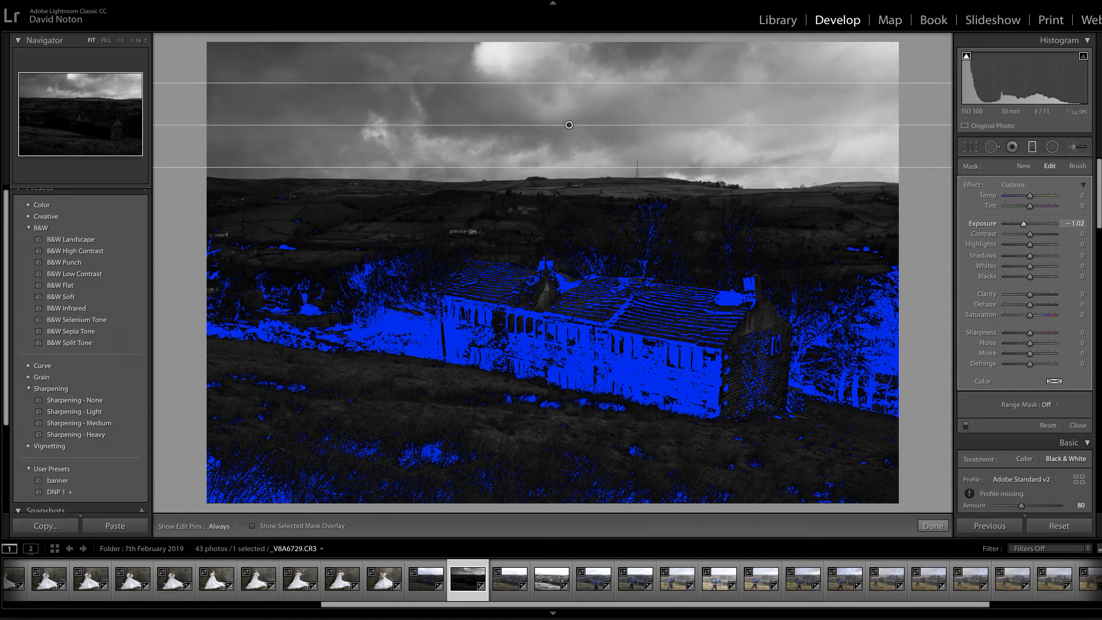
left_click_drag(1023, 224, 1024, 224)
left_click_drag(569, 83, 569, 73)
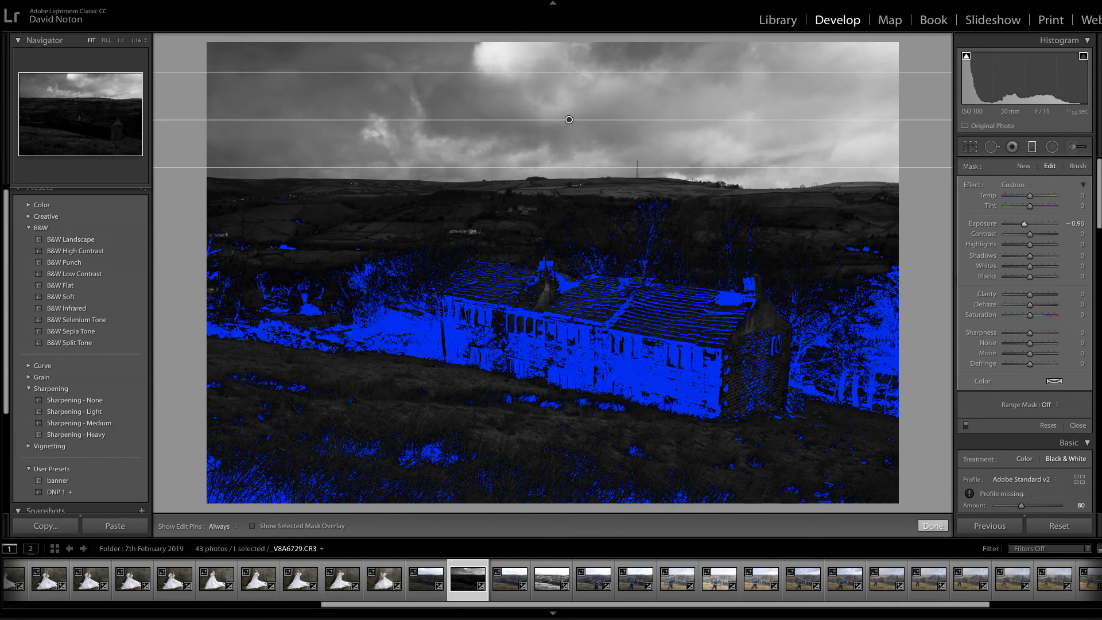
key("m")
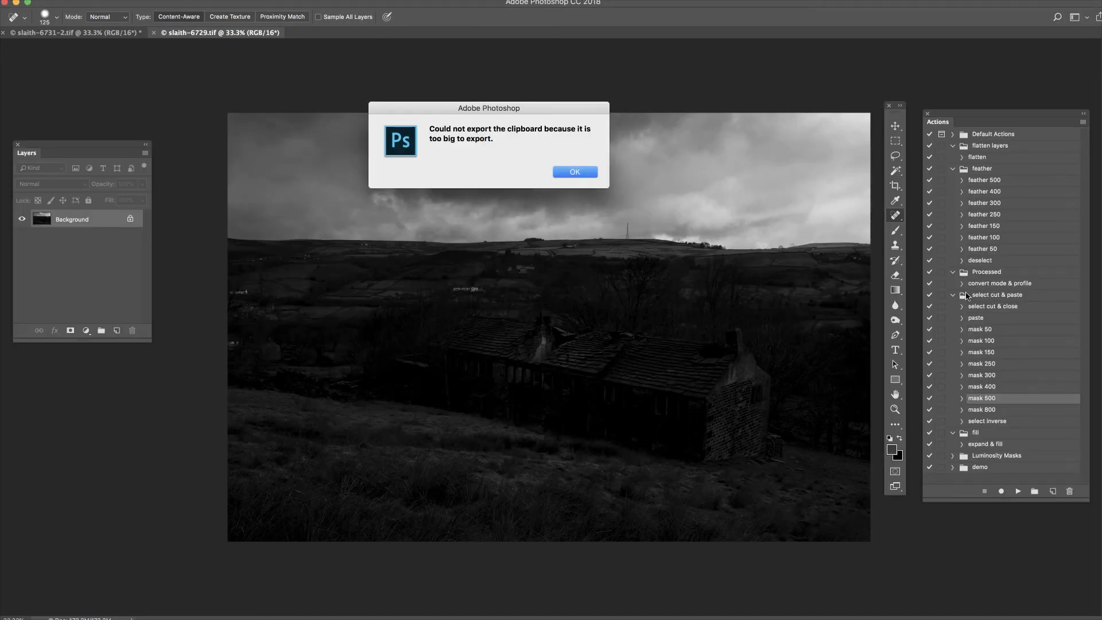
In Photoshop, dismiss the clipboard export message and compare slaith-6731-2.tif with slaith-6729.tif, ending on the dark exposure
left_click(574, 172)
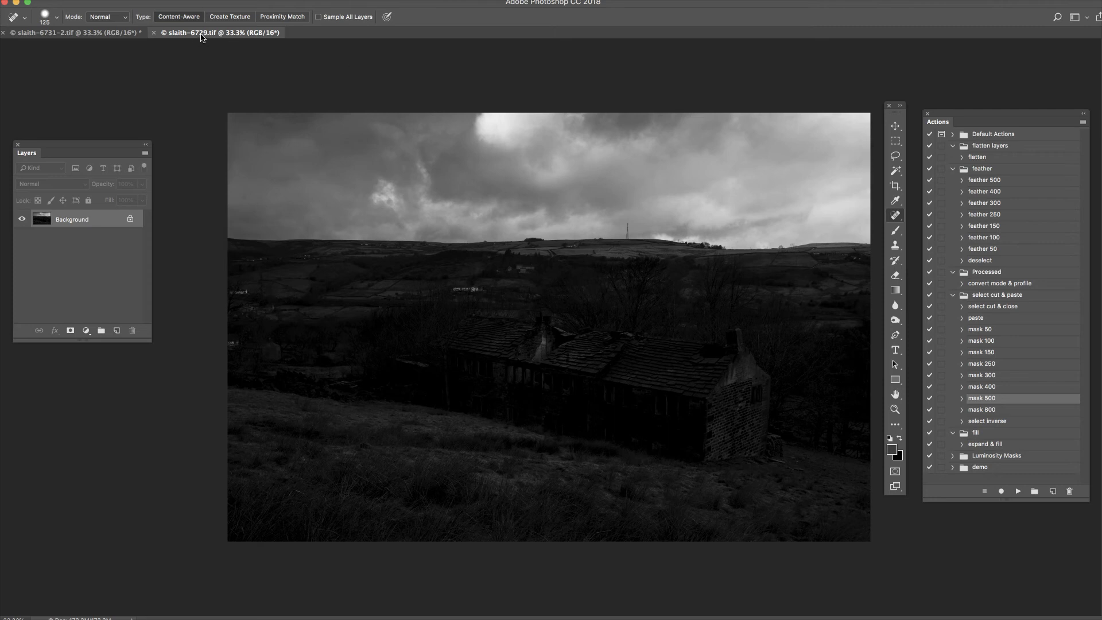
left_click(90, 35)
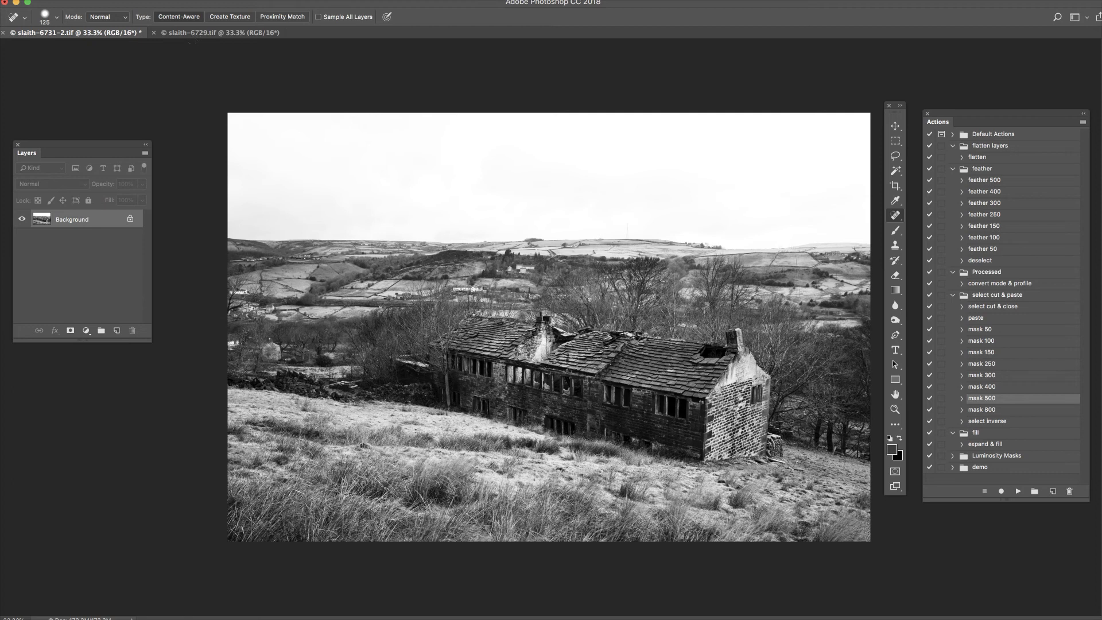
left_click(196, 34)
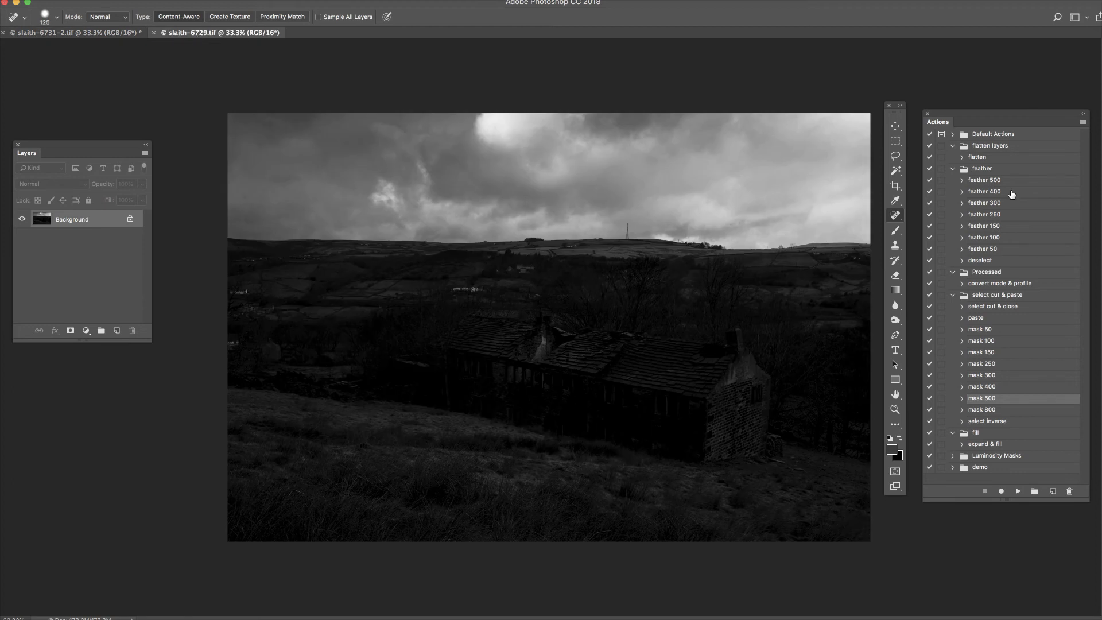
Place the dark exposure as a layer over slaith-6731-2.tif by running the select cut & close and paste actions
left_click(1002, 309)
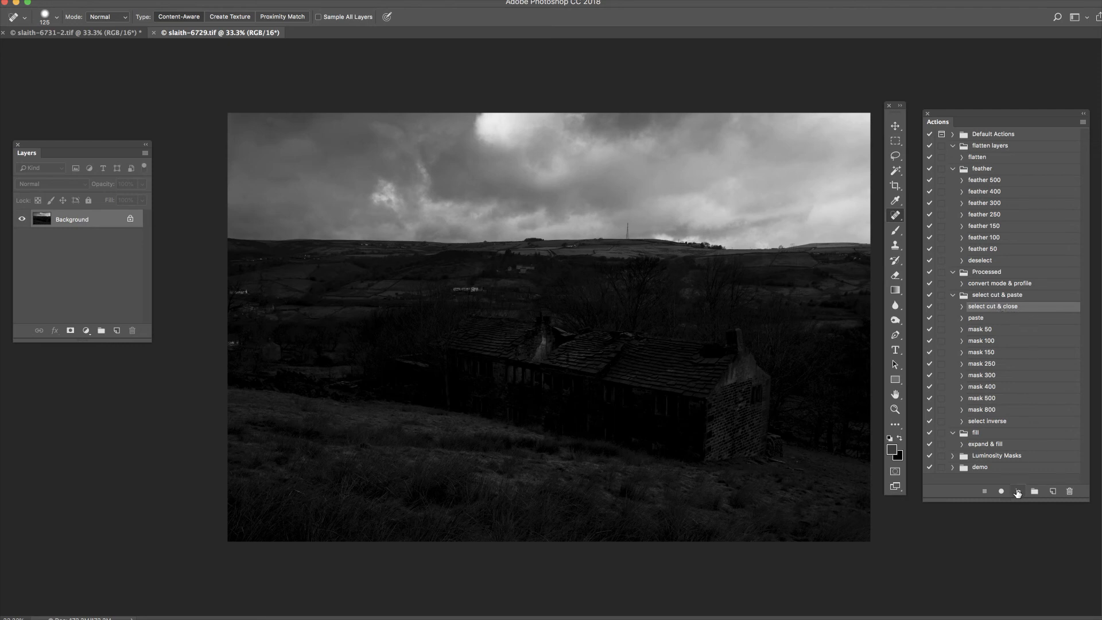
left_click(1018, 493)
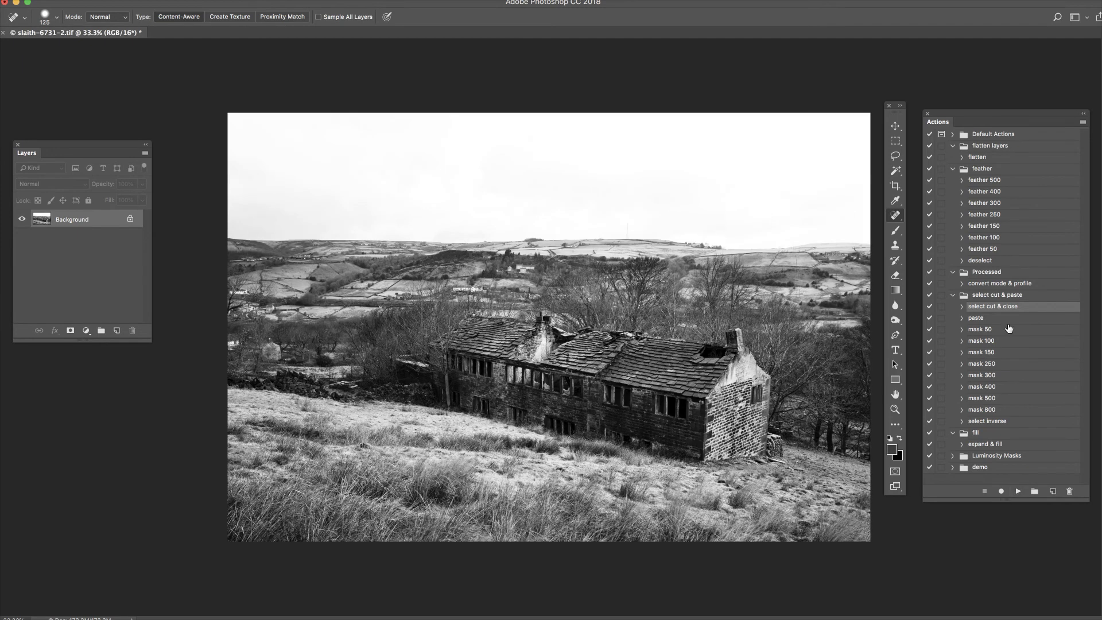
left_click(976, 320)
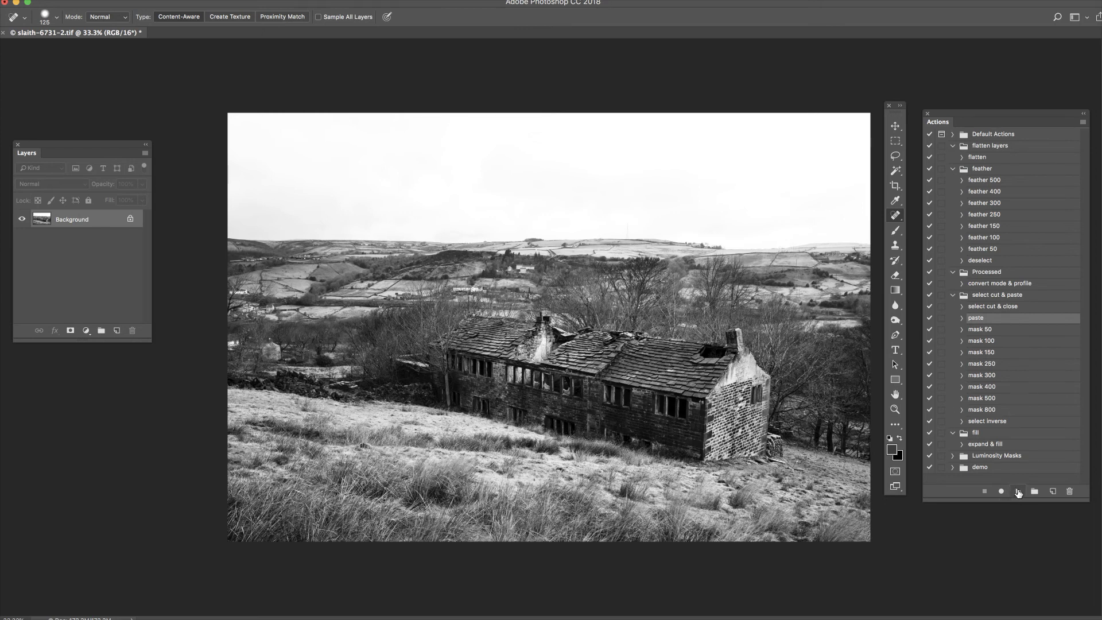
left_click(1018, 492)
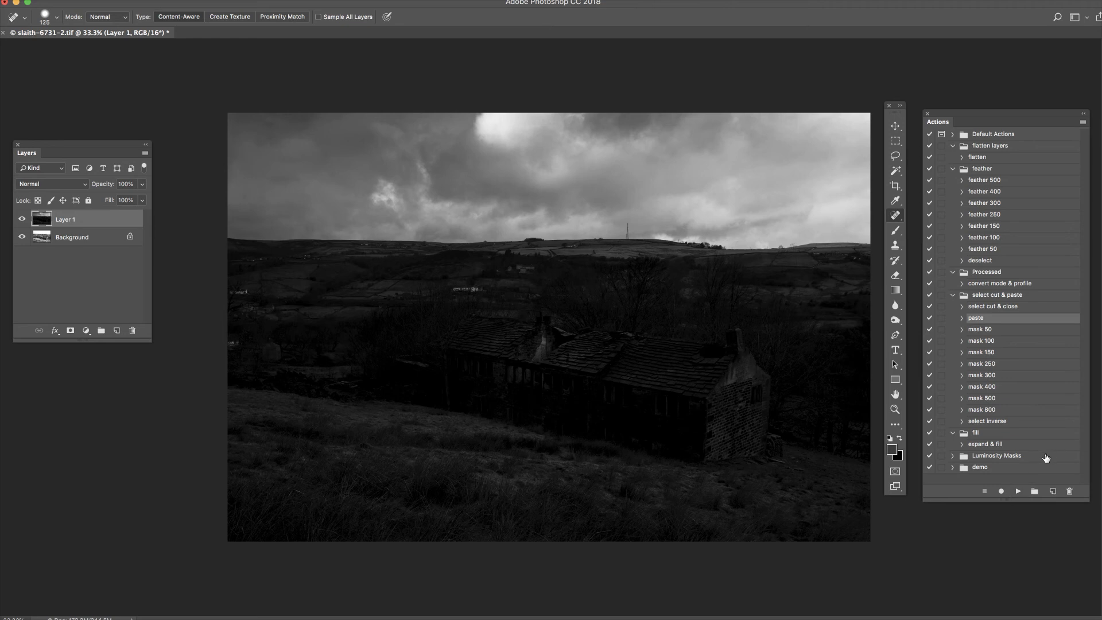
Hide and show Layer 1 to compare the dark exposure with the bright background beneath it
left_click(23, 221)
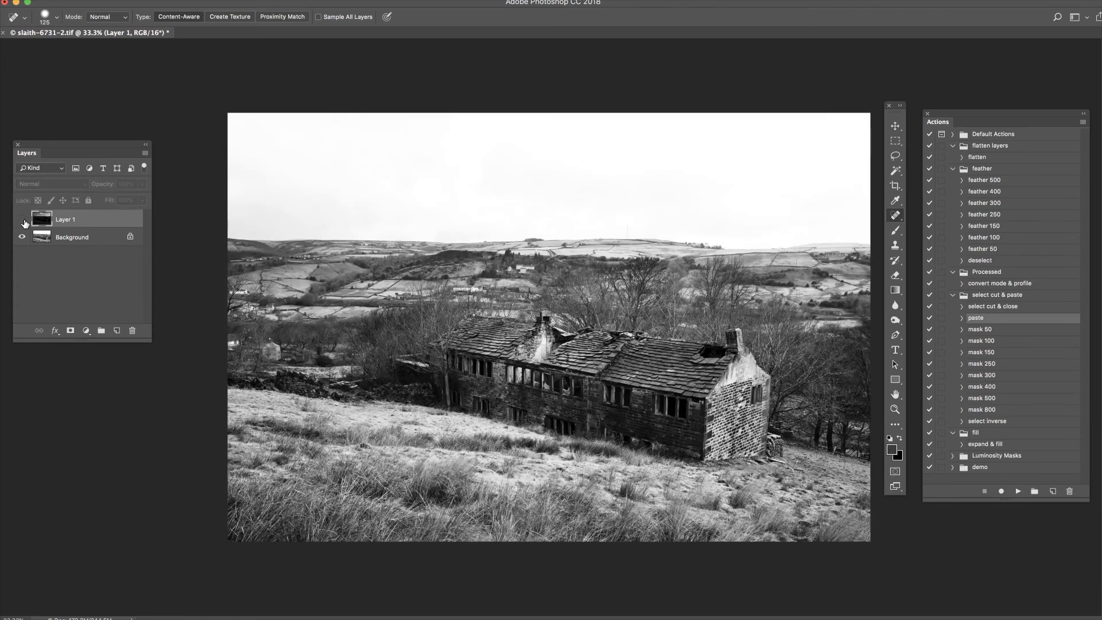
left_click(22, 223)
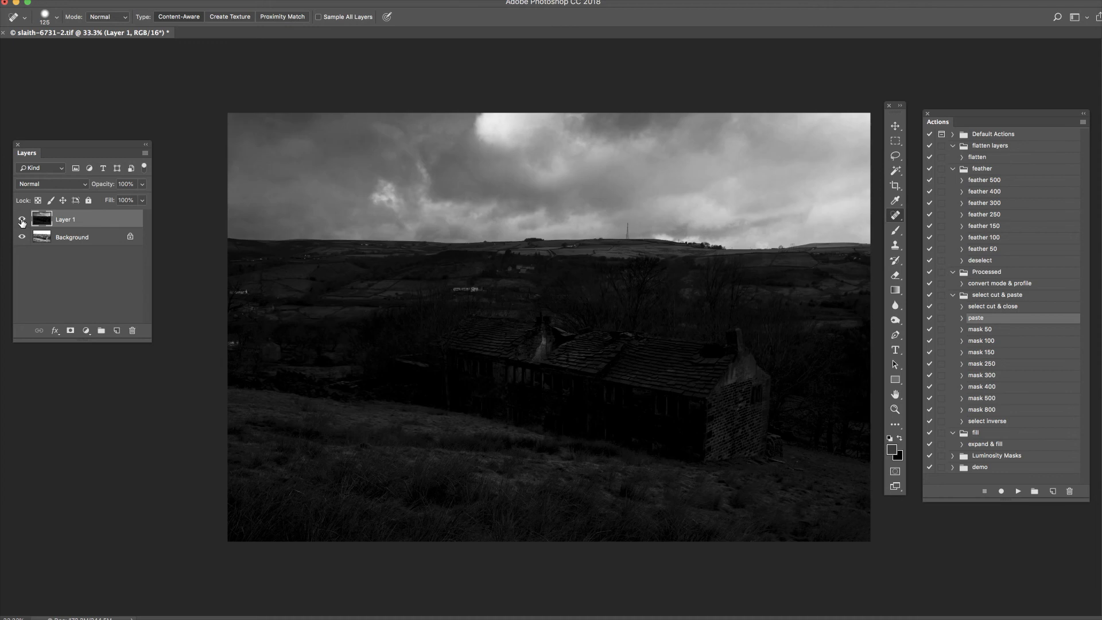
left_click(22, 223)
left_click(22, 223)
Select the whole sky on Layer 1 with the Lasso, following a line just below the horizon
left_click(897, 157)
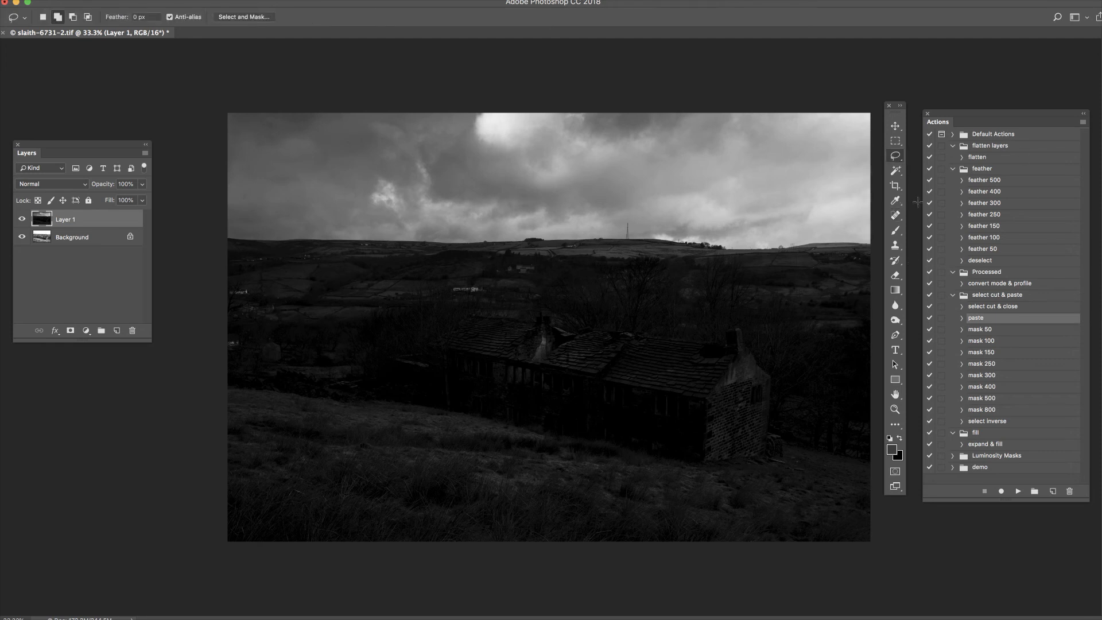
mouse_move(223, 250)
left_mouse_down()
mouse_move(750, 258)
mouse_move(879, 249)
mouse_move(912, 201)
left_mouse_up()
mouse_move(910, 54)
left_mouse_down()
mouse_move(692, 32)
mouse_move(116, 41)
mouse_move(168, 249)
left_mouse_up()
Run the mask 400 action to mask Layer 1 to the sky selection
left_click(992, 400)
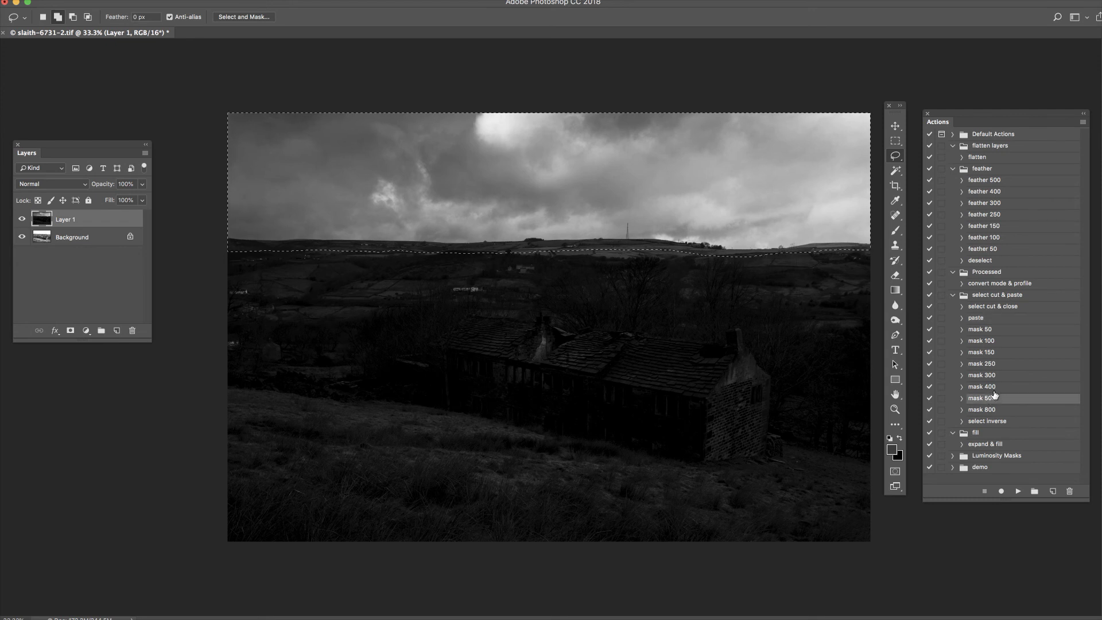
left_click(988, 390)
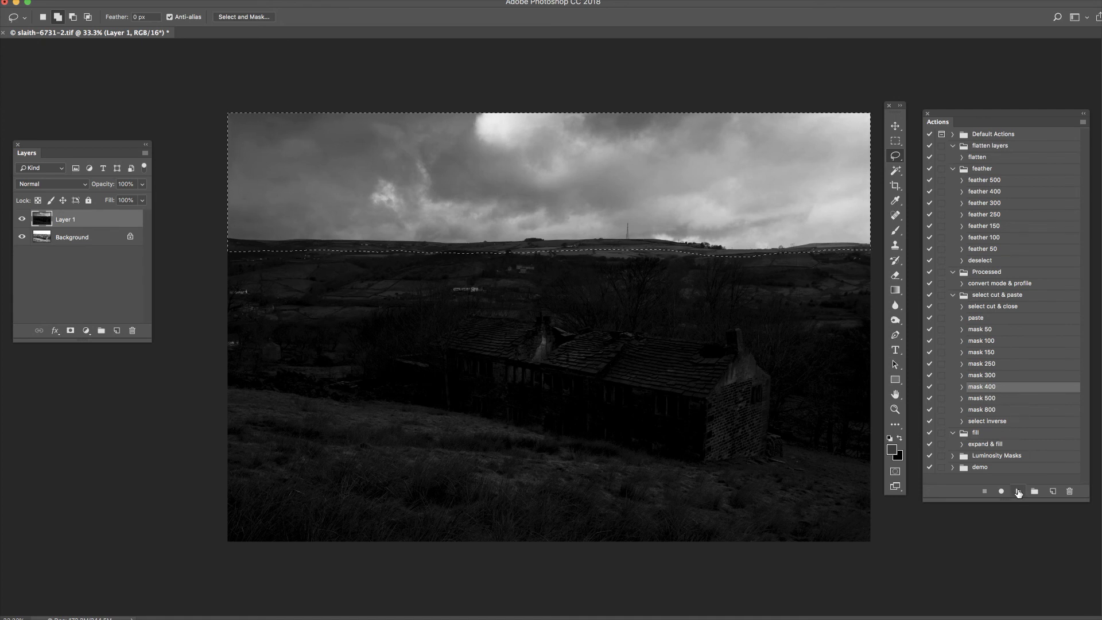
left_click(1017, 491)
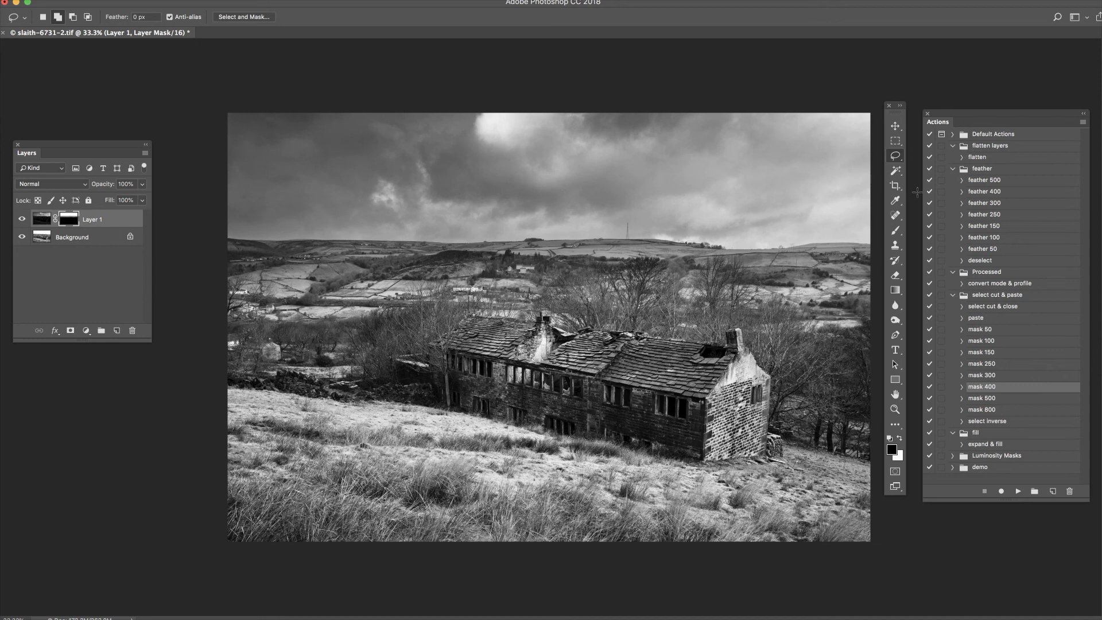
Prepare the Brush for the Layer 1 mask with 14% opacity and a size of 200
left_click(896, 230)
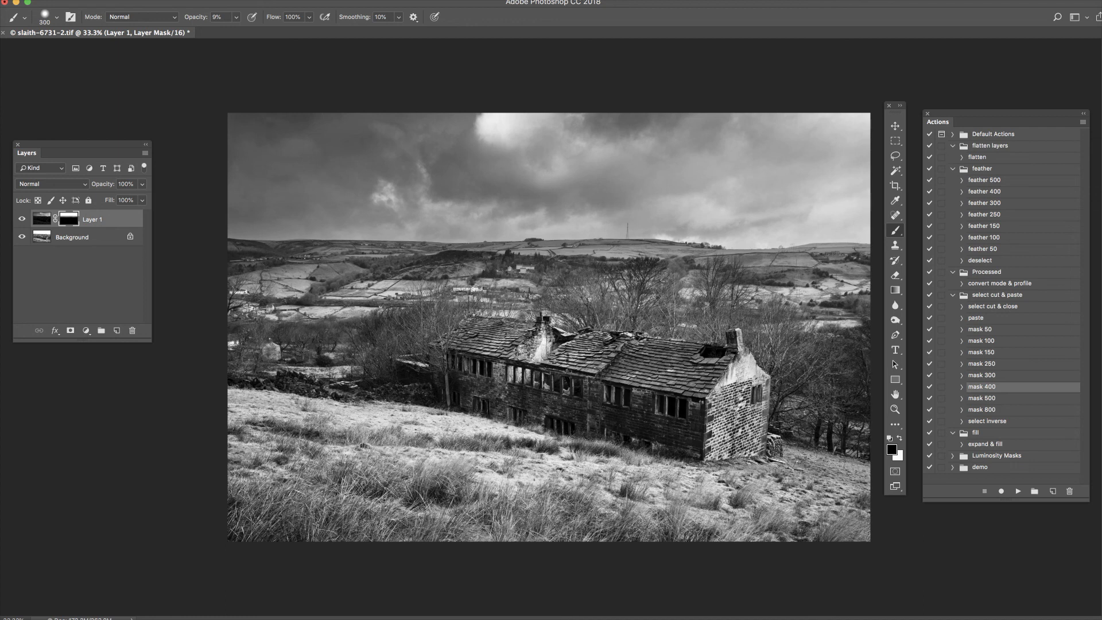
left_click(236, 19)
left_click_drag(237, 32, 238, 34)
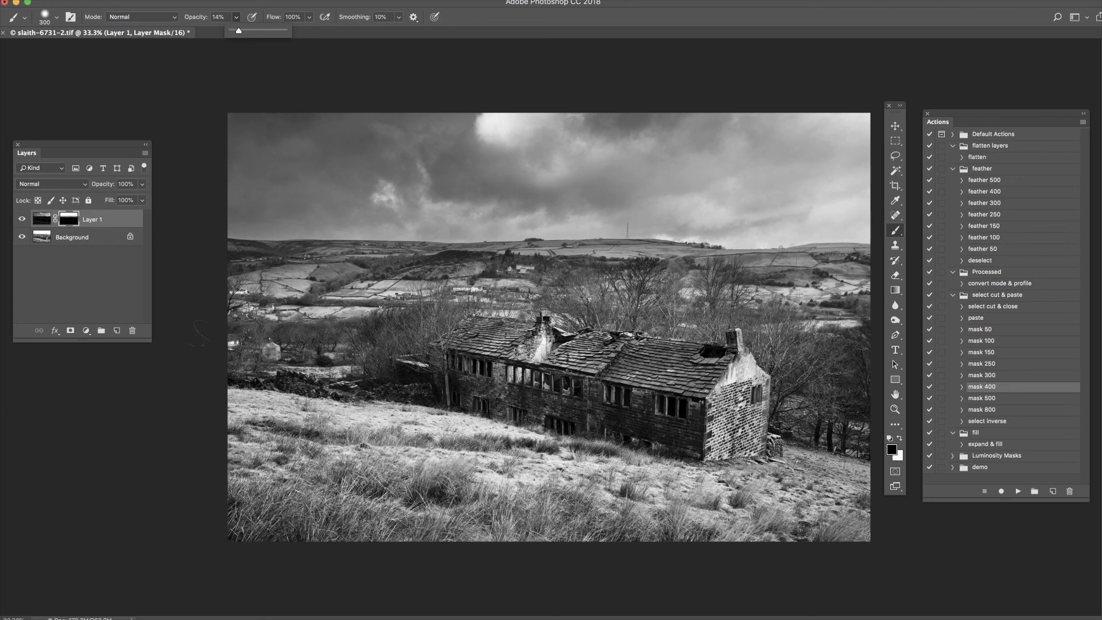
key("bracketright")
key("bracketright")
key("bracketright")
key("bracketright")
key("bracketright")
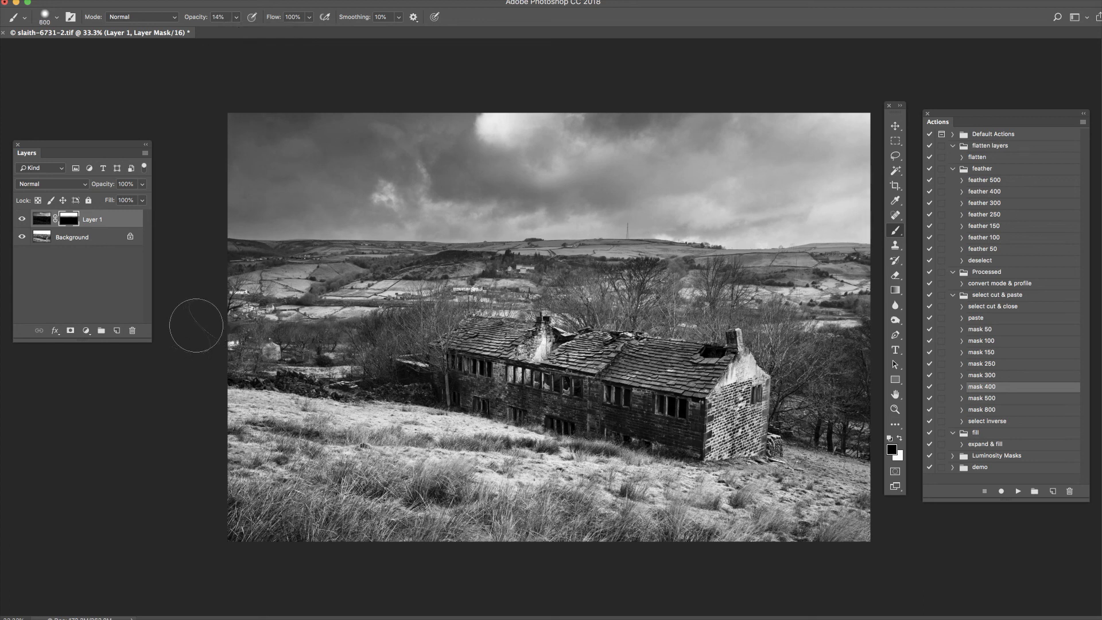
key("bracketleft")
key("bracketleft")
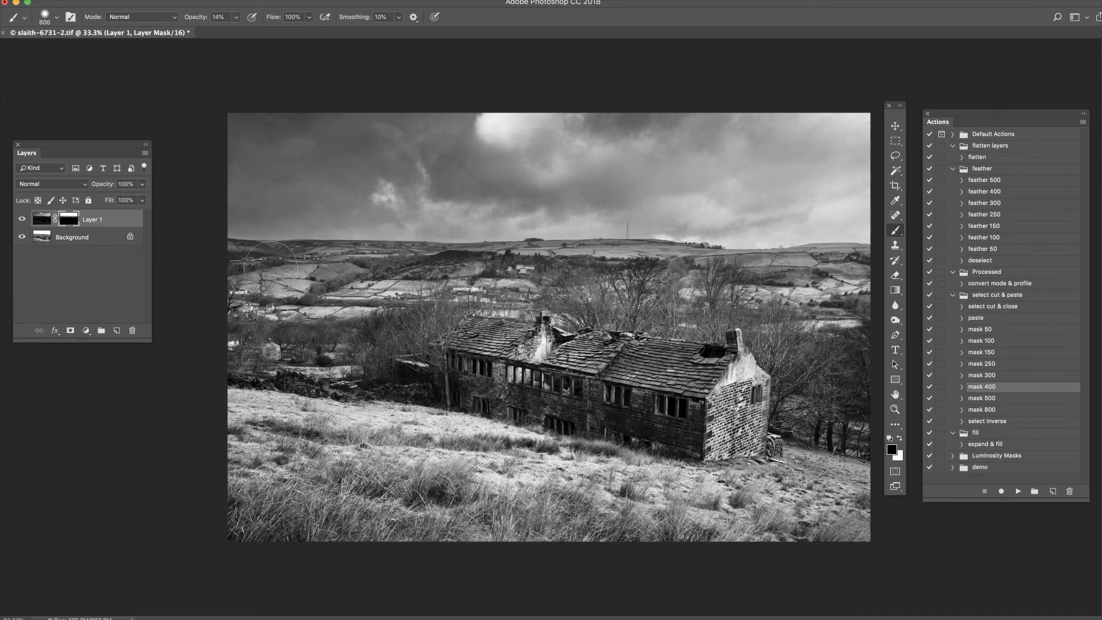
key("bracketleft")
key("bracketleft")
right_click(483, 253)
right_click(445, 253)
key("Escape")
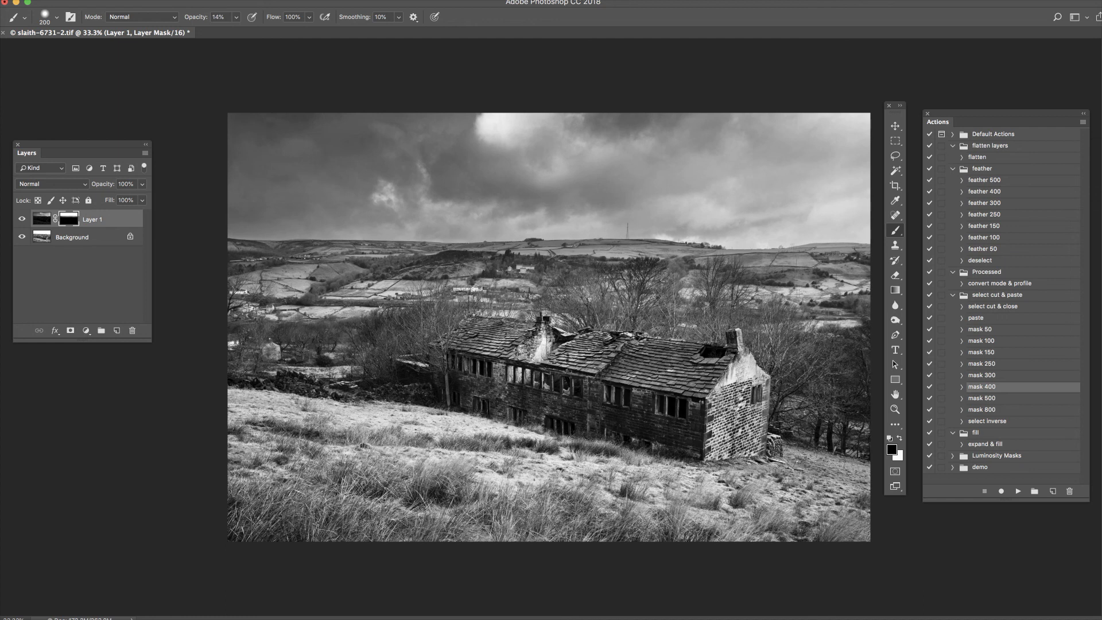
Apply a Curves adjustment to Layer 1's image with a midtone point at Input 135 and Output 131
left_click(42, 221)
left_click(0, 0)
mouse_move(0, 0)
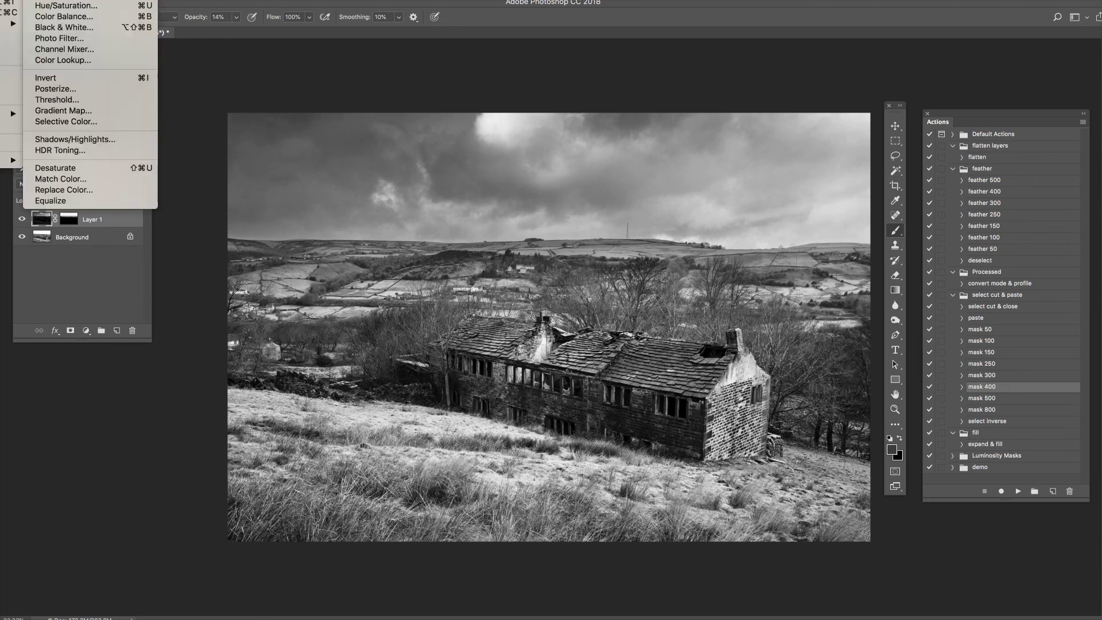
left_click(52, 0)
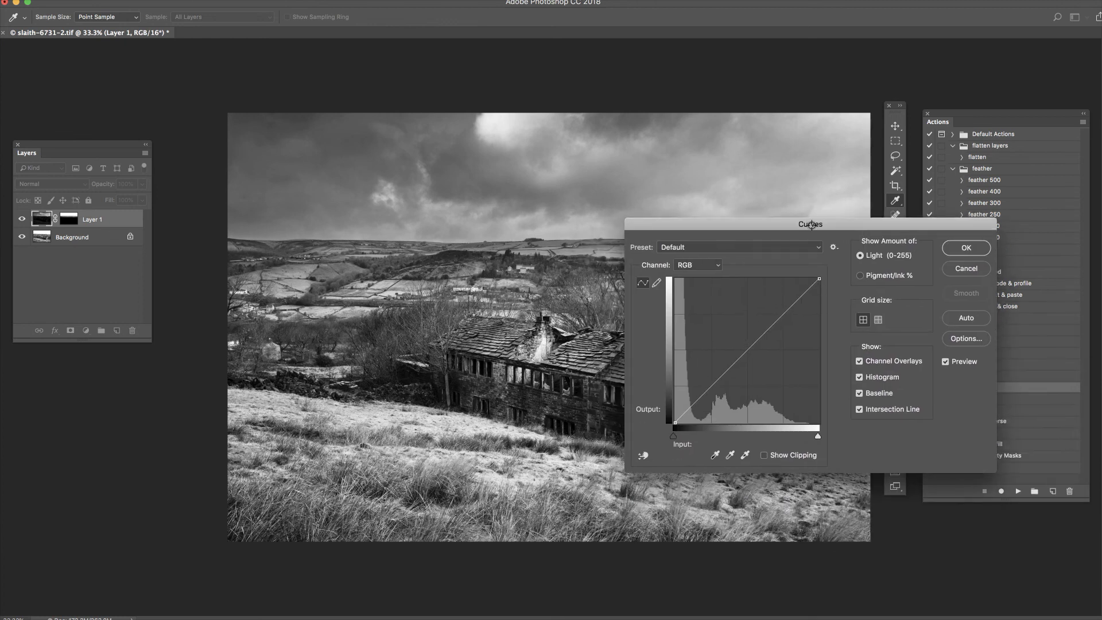
left_click_drag(841, 225, 912, 273)
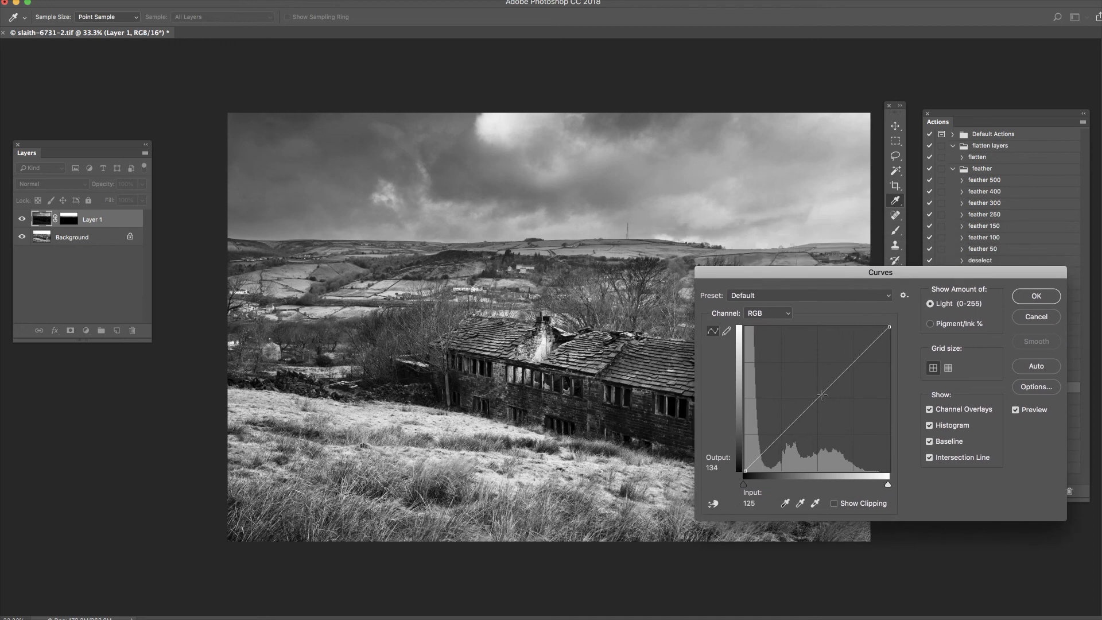
left_click(822, 395)
left_click_drag(821, 395, 823, 399)
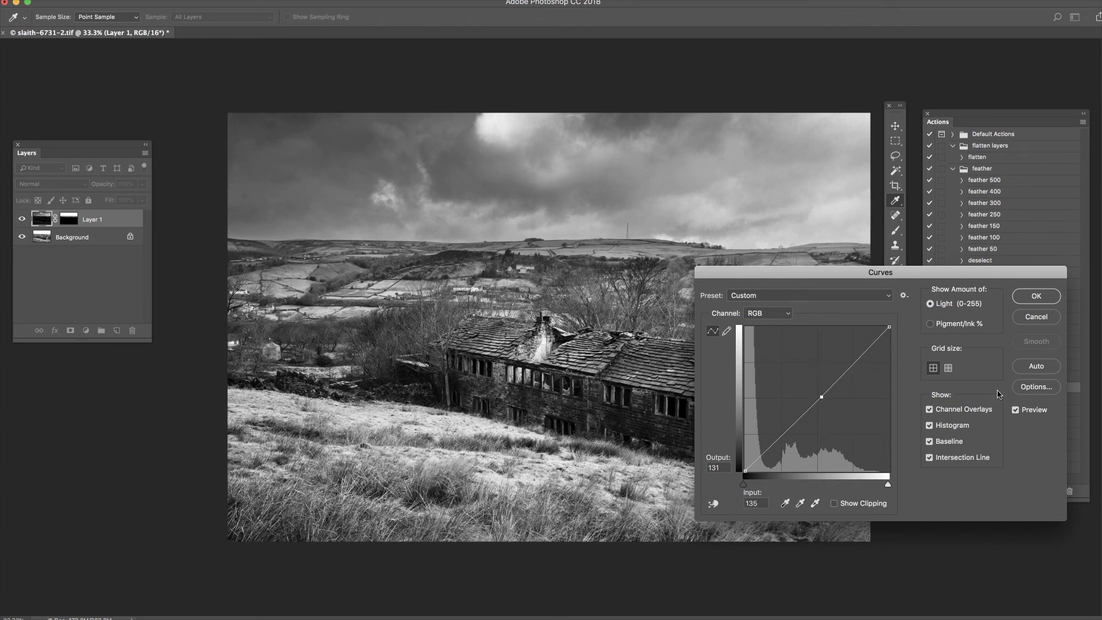
left_click(1017, 410)
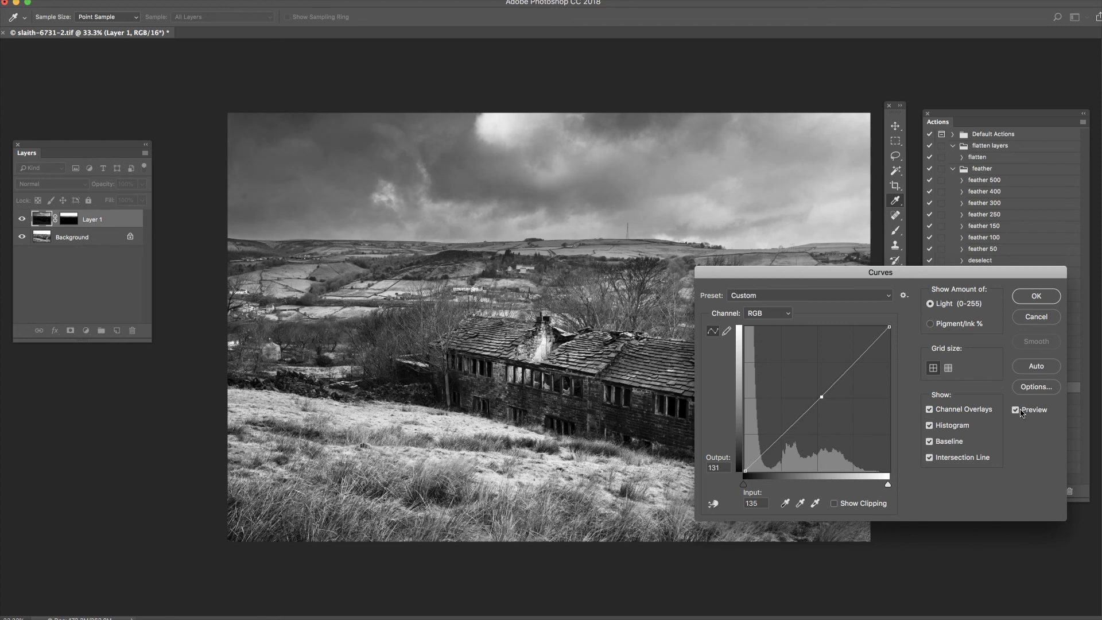
left_click(1037, 296)
key("b")
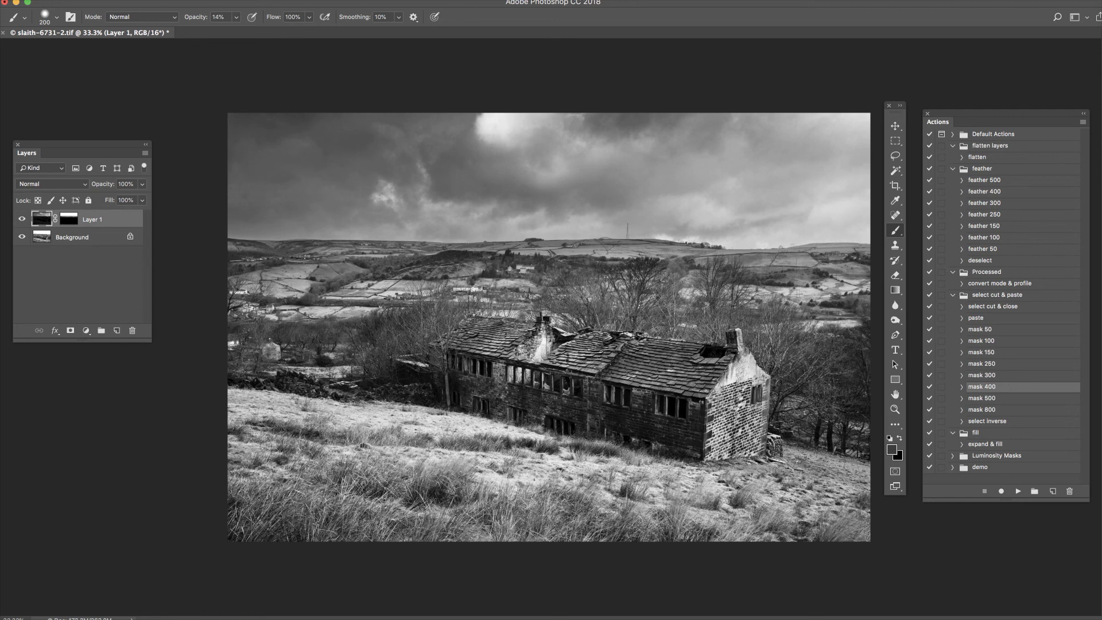
Run the flatten action to merge the blended sky and landscape into a single background layer
left_click(983, 158)
left_click(1018, 491)
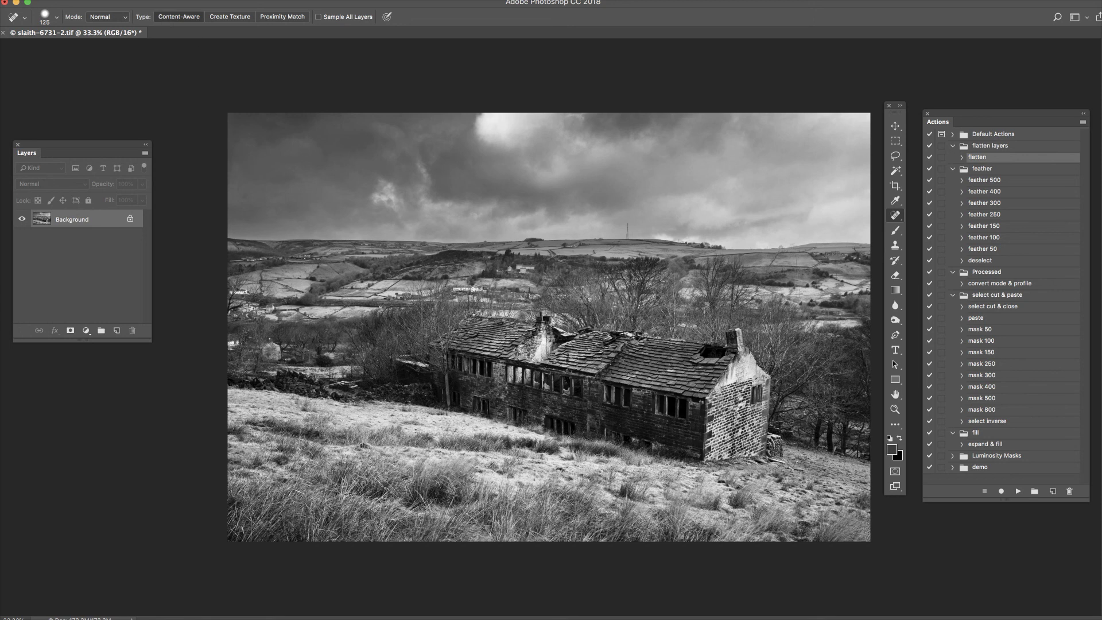
Inspect the flattened image at 100% for detail in the farmhouse, foreground grass, stone wall and small building in the valley
key("ctrl+1")
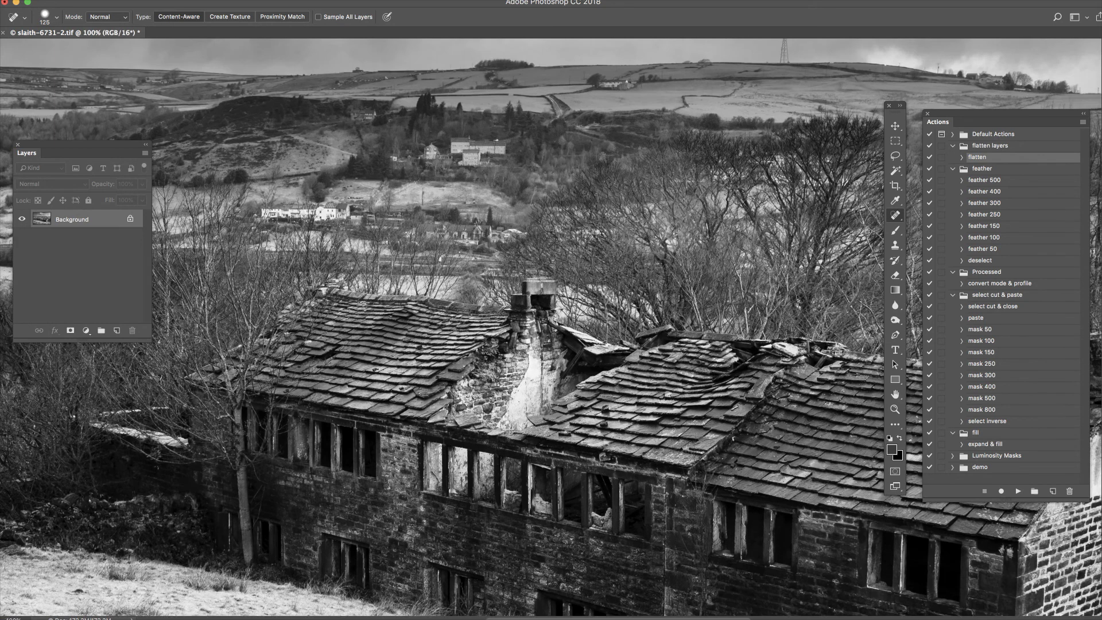
scroll(250, 349, "down", 10)
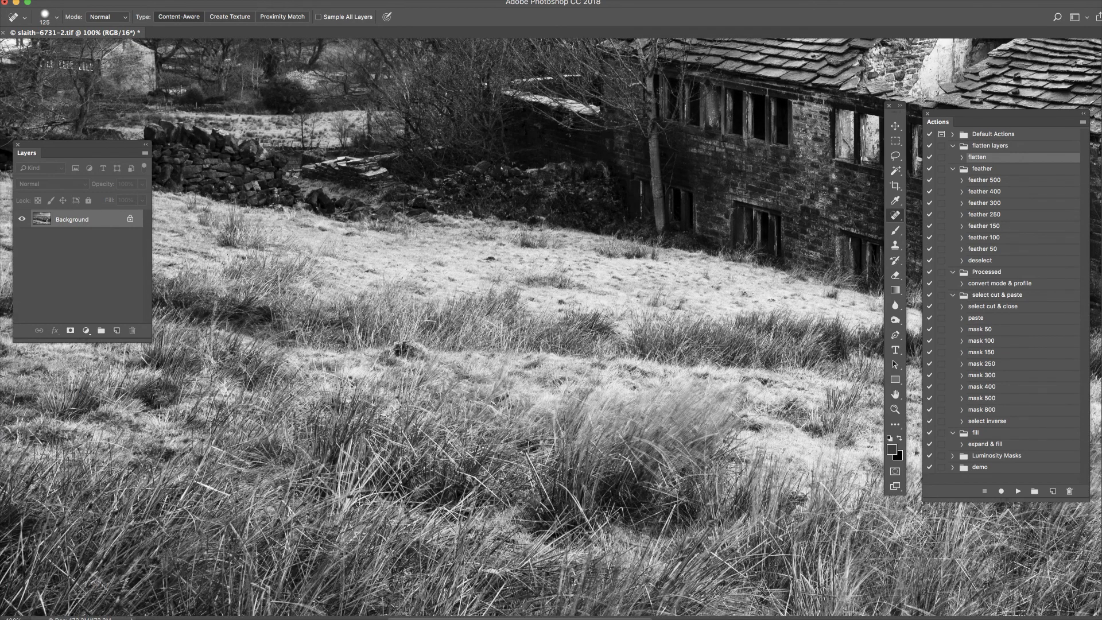
scroll(551, 328, "up", 10)
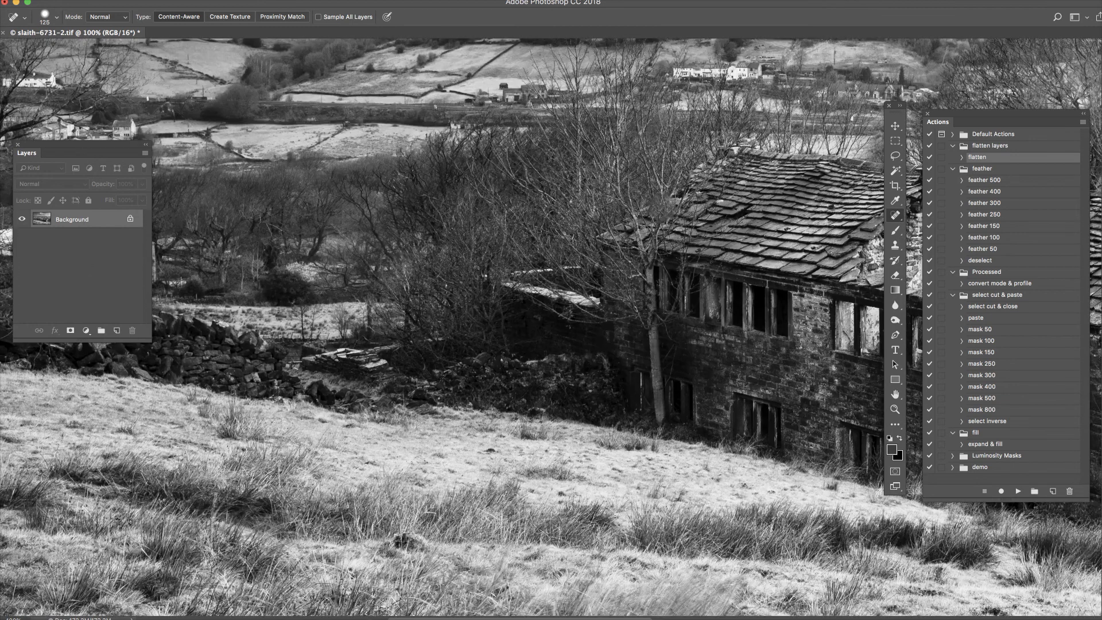
left_click_drag(86, 152, 462, 153)
mouse_move(28, 233)
left_mouse_down()
mouse_move(11, 209)
mouse_move(6, 238)
mouse_move(17, 253)
left_mouse_up()
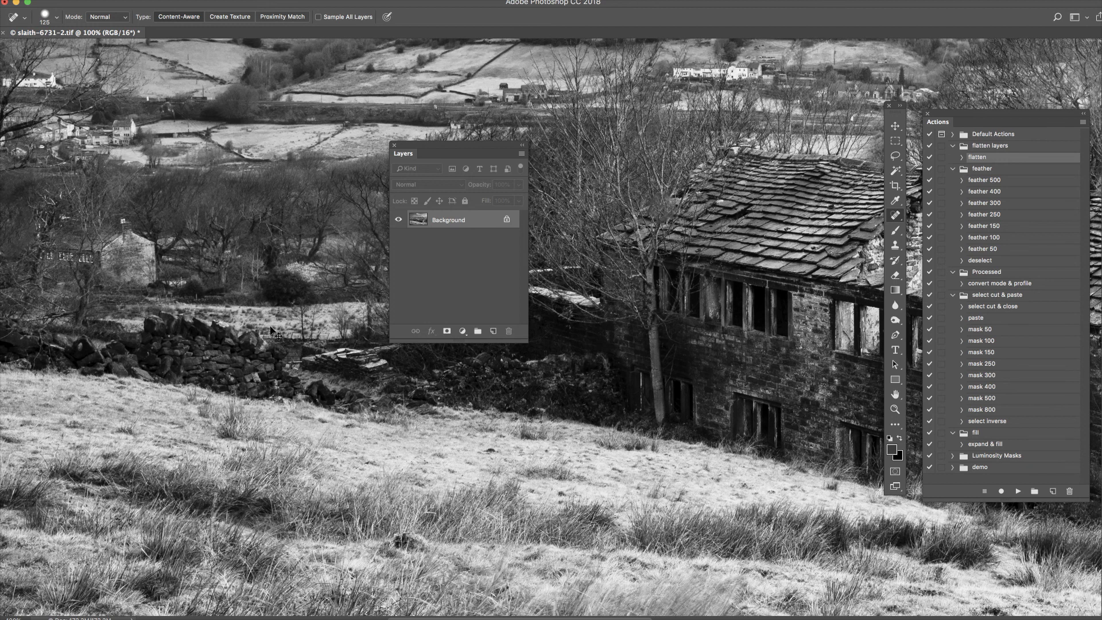
key("super+minus")
key("super+minus")
key("super+minus")
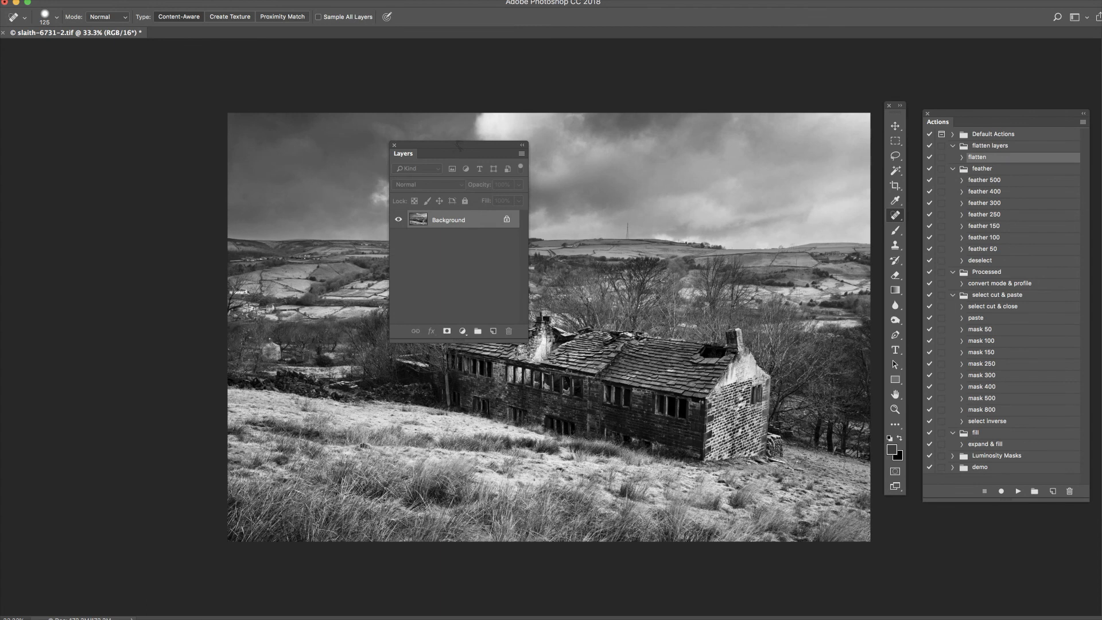
left_click_drag(469, 151, 95, 144)
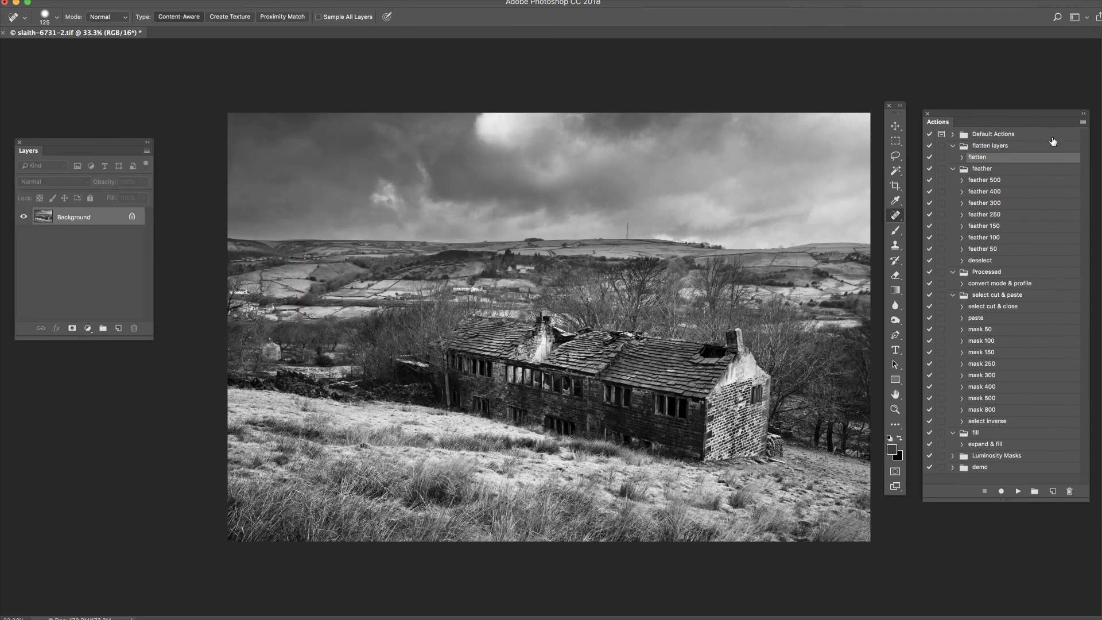